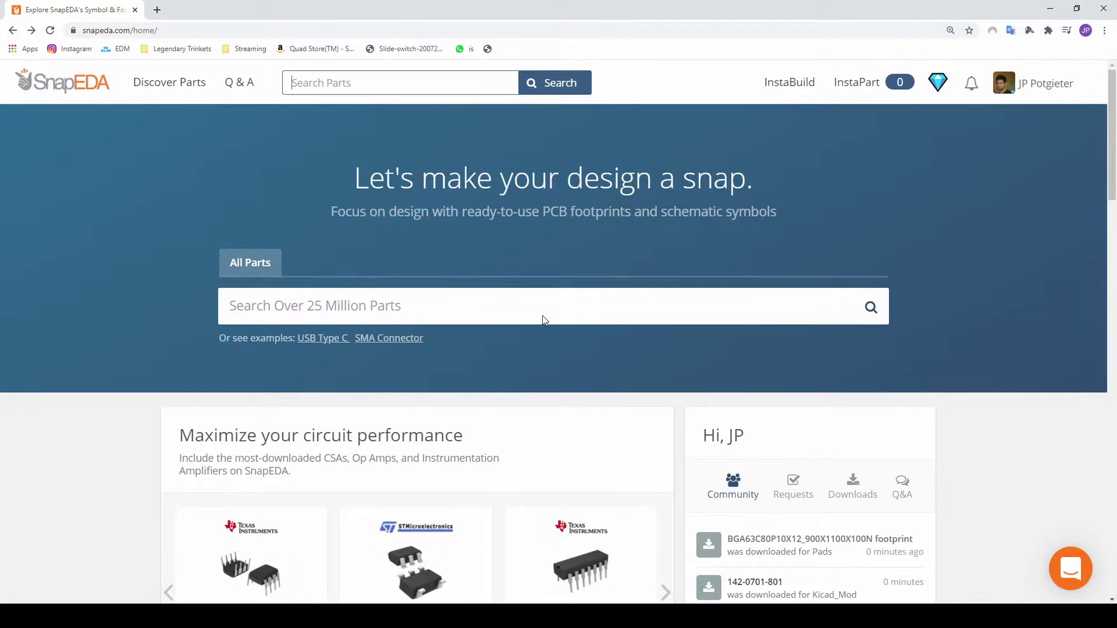
Step: Enter ESP32 in SnapEDA's Search Parts field
{"action": "scroll", "coordinate": [518, 297], "scroll_direction": "down", "scroll_amount": 14}
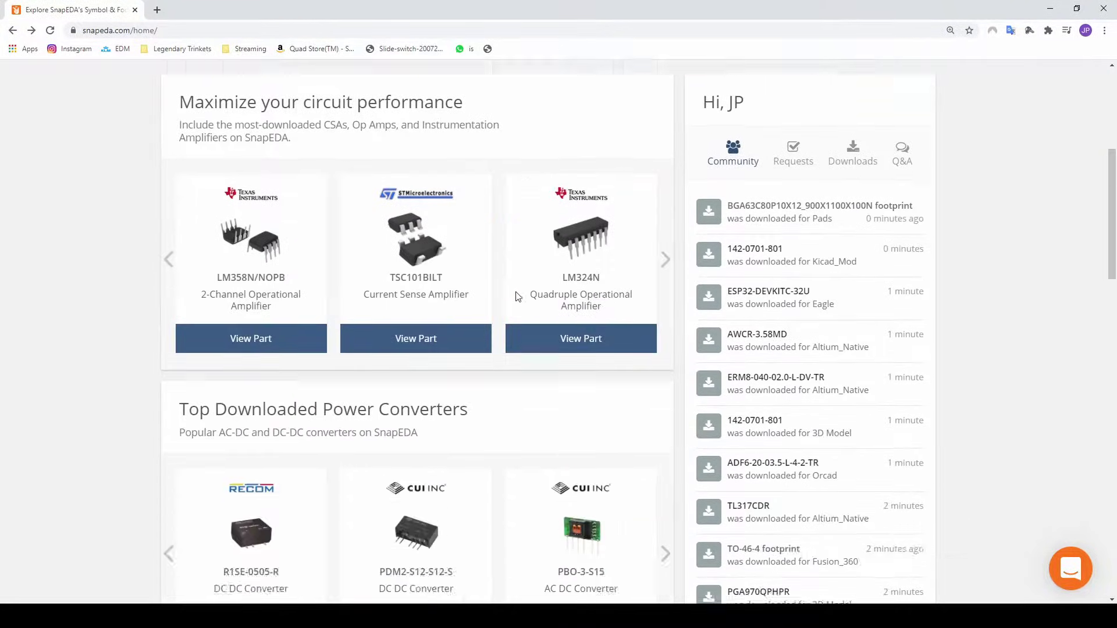
{"action": "scroll", "coordinate": [379, 377], "scroll_direction": "down", "scroll_amount": 3}
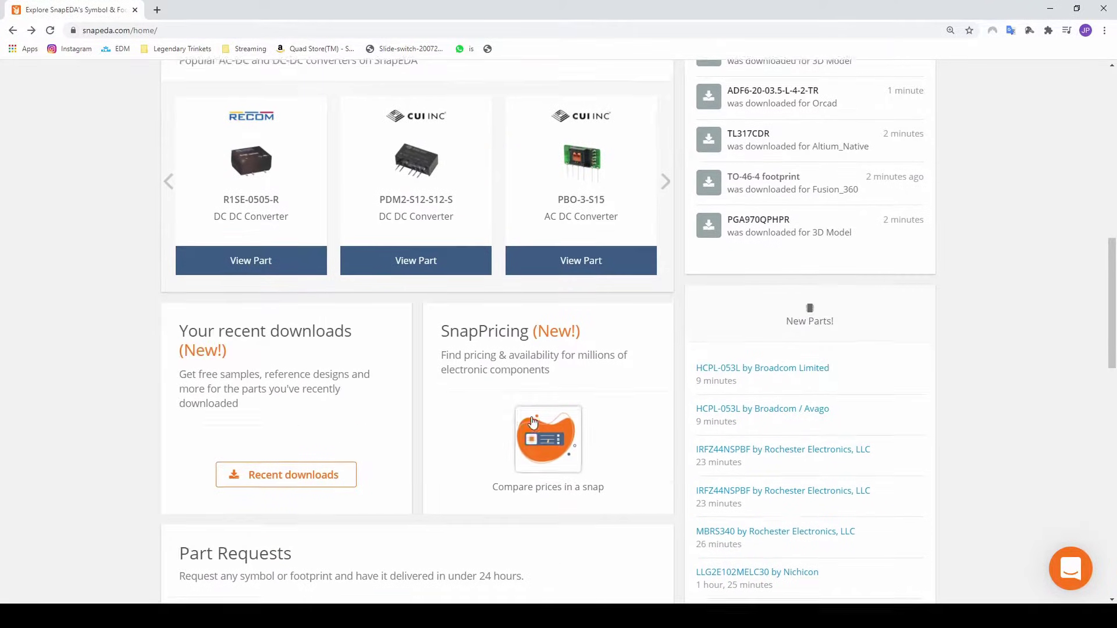
{"action": "scroll", "coordinate": [379, 378], "scroll_direction": "down", "scroll_amount": 7}
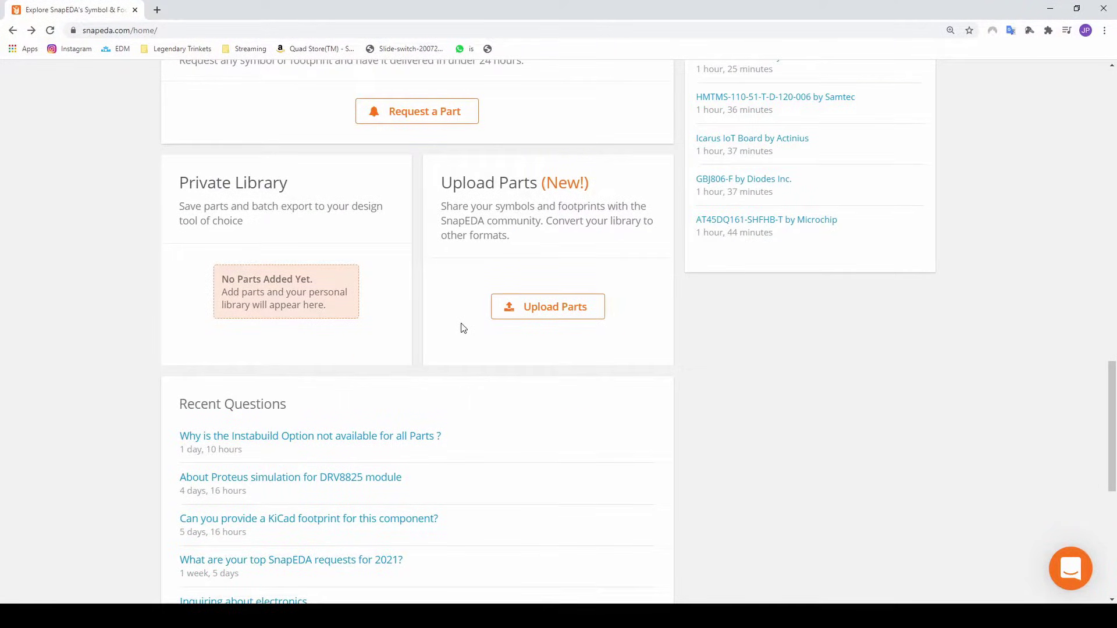
{"action": "scroll", "coordinate": [495, 372], "scroll_direction": "up", "scroll_amount": 20}
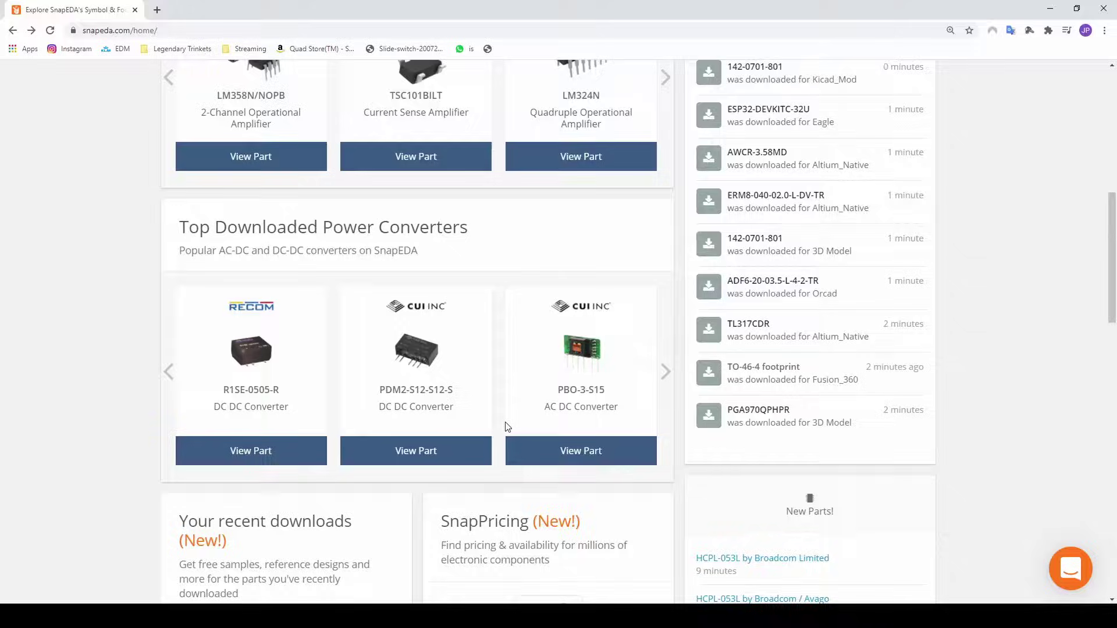
{"action": "scroll", "coordinate": [505, 427], "scroll_direction": "up", "scroll_amount": 3}
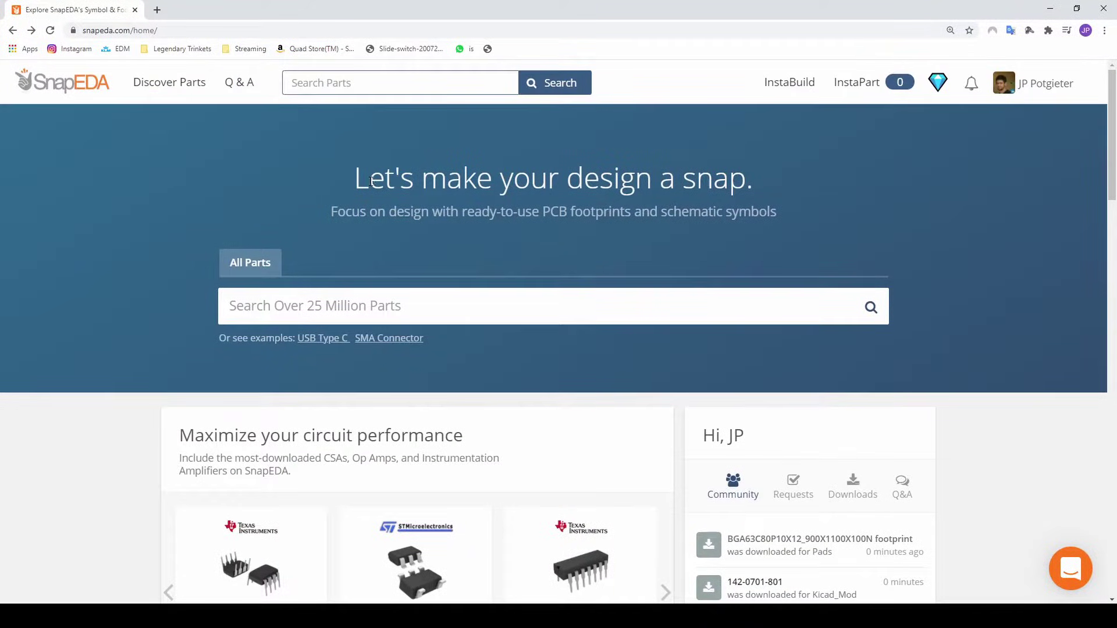
{"action": "left_click", "coordinate": [310, 83]}
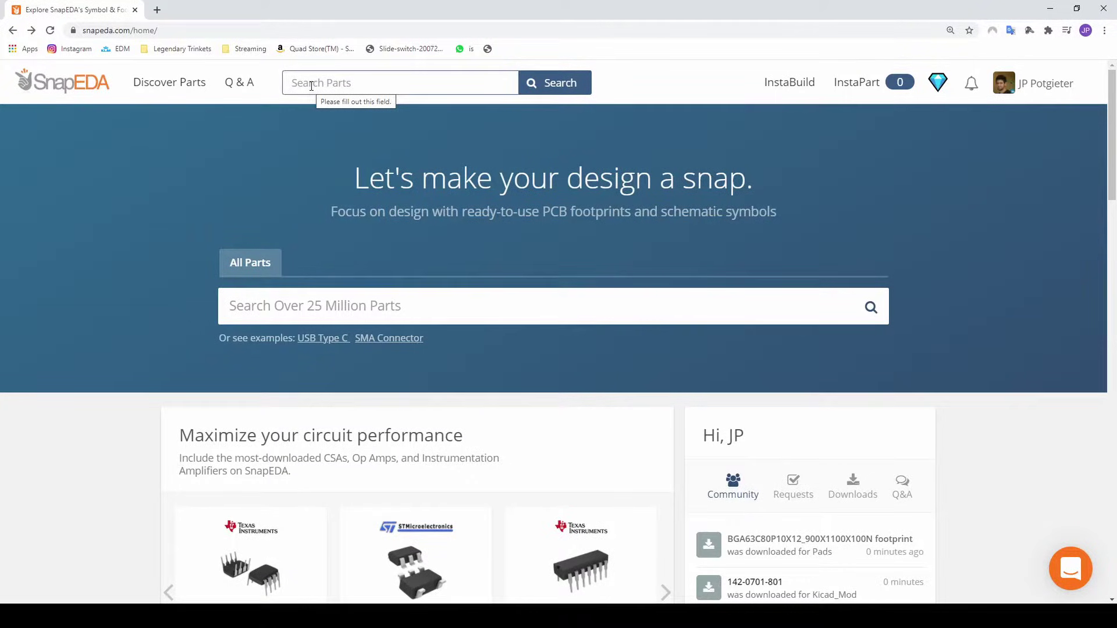
{"action": "left_click", "coordinate": [311, 86]}
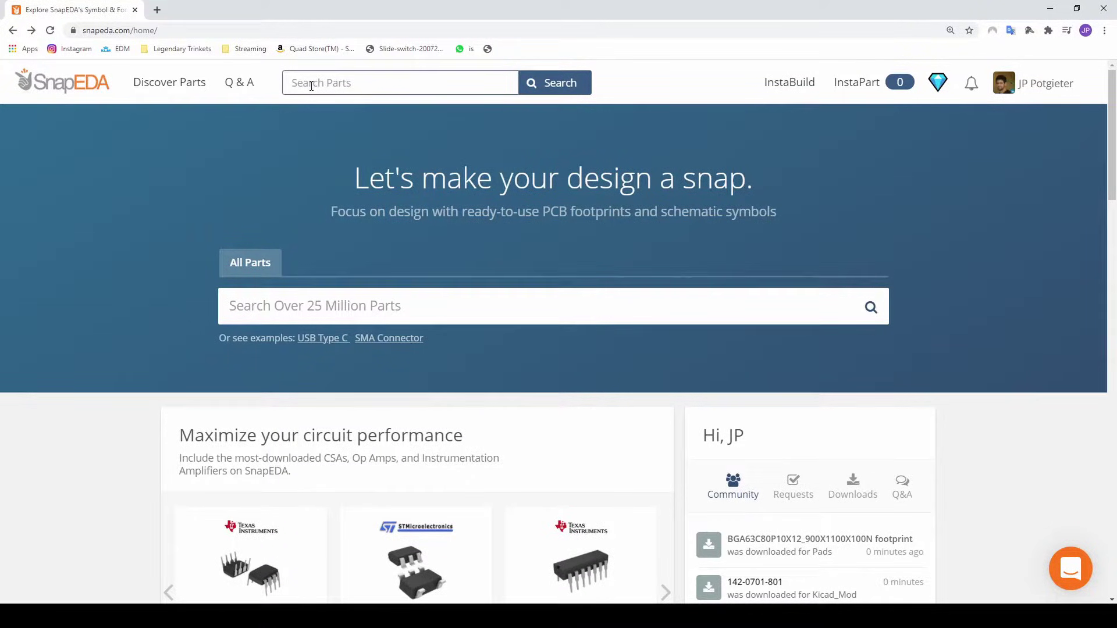
{"action": "type", "text": "ESP32 Dev kit"}
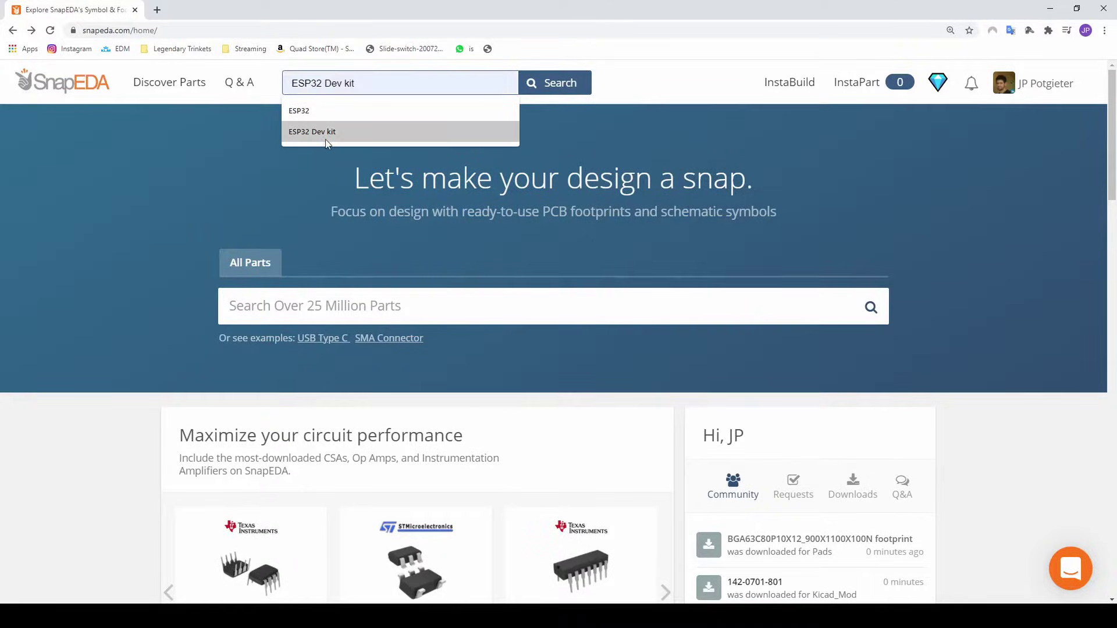
Step: Run the 'ESP32 Dev kit' search and scroll down to the ESP32-DEVKITC results
{"action": "left_click", "coordinate": [324, 133]}
{"action": "left_click", "coordinate": [562, 86]}
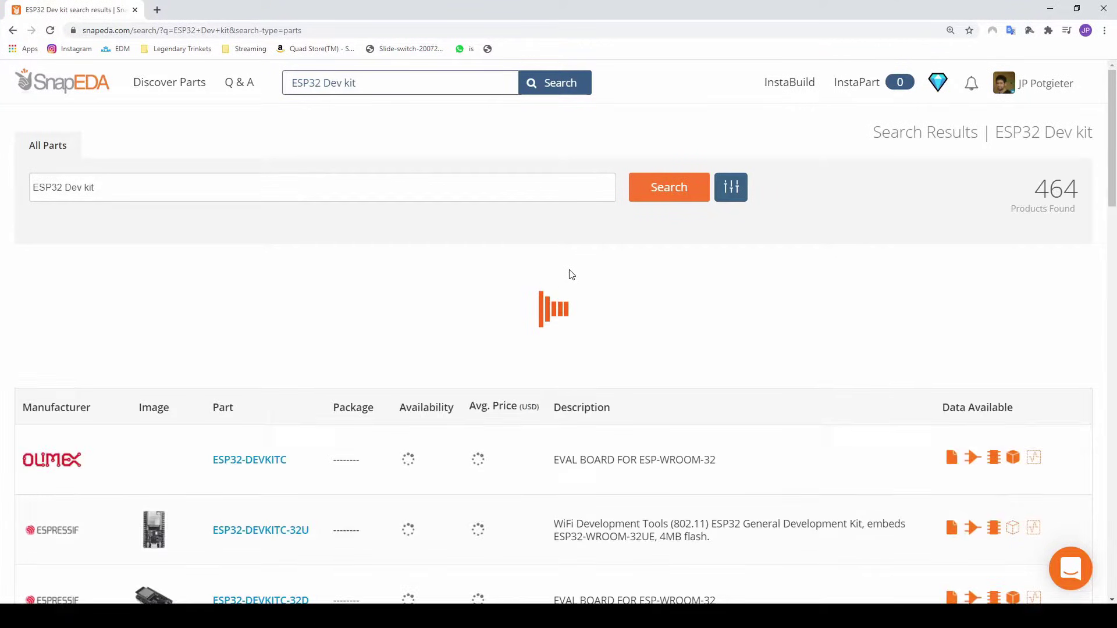
{"action": "scroll", "coordinate": [349, 349], "scroll_direction": "down", "scroll_amount": 1}
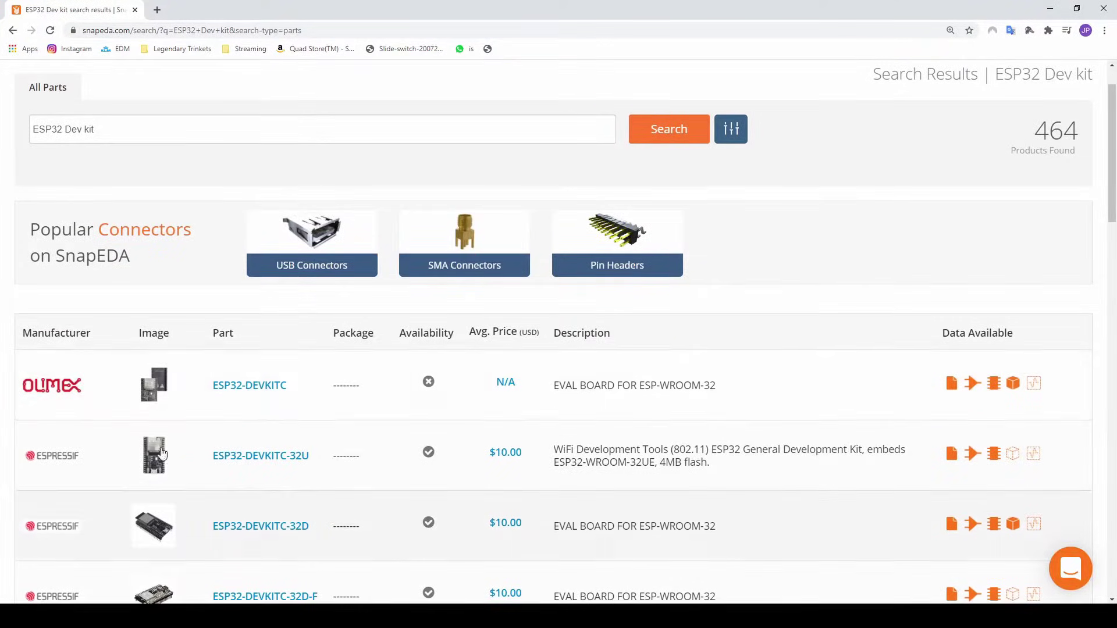
{"action": "scroll", "coordinate": [468, 369], "scroll_direction": "down", "scroll_amount": 1}
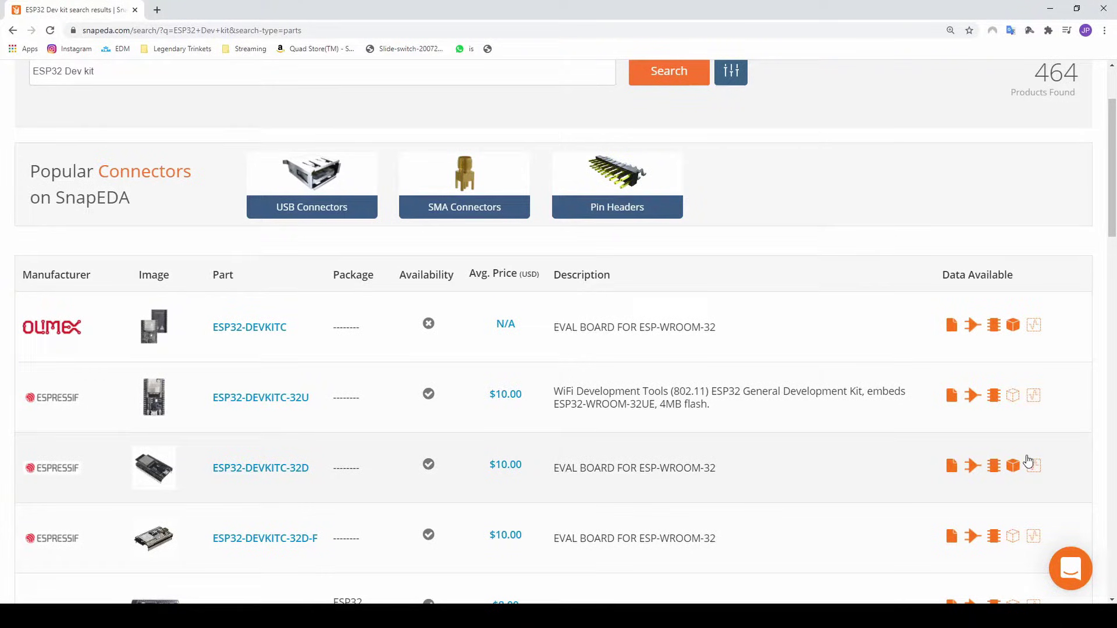
{"action": "mouse_move", "coordinate": [153, 472]}
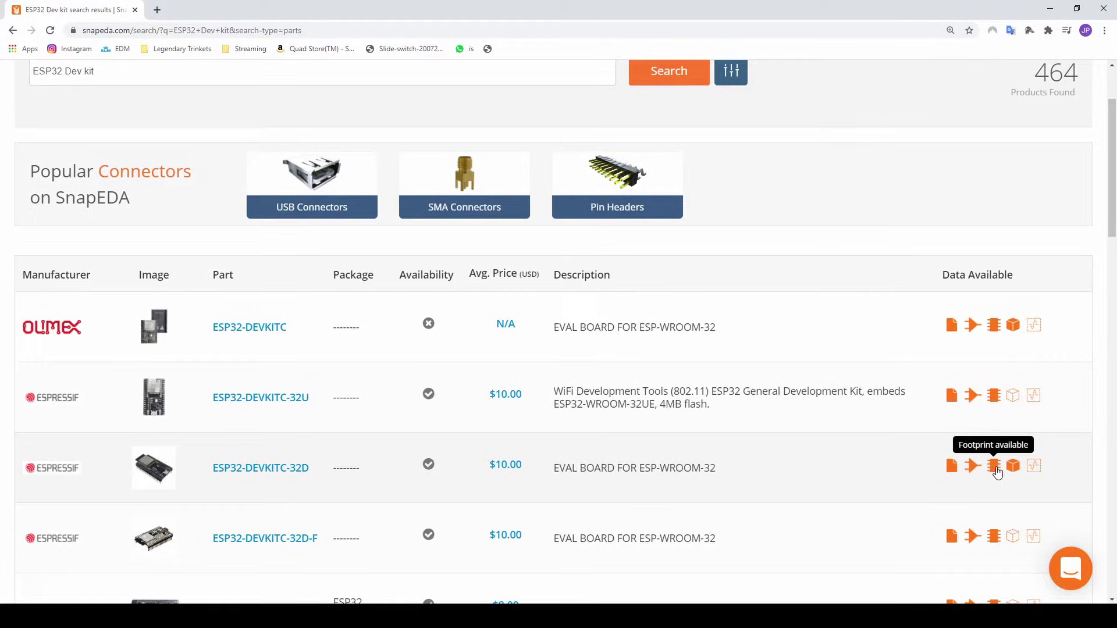
Step: Download the ESP32-DEVKITC-32D symbol and footprint in KiCad (V4 and later) format
{"action": "left_click", "coordinate": [242, 477]}
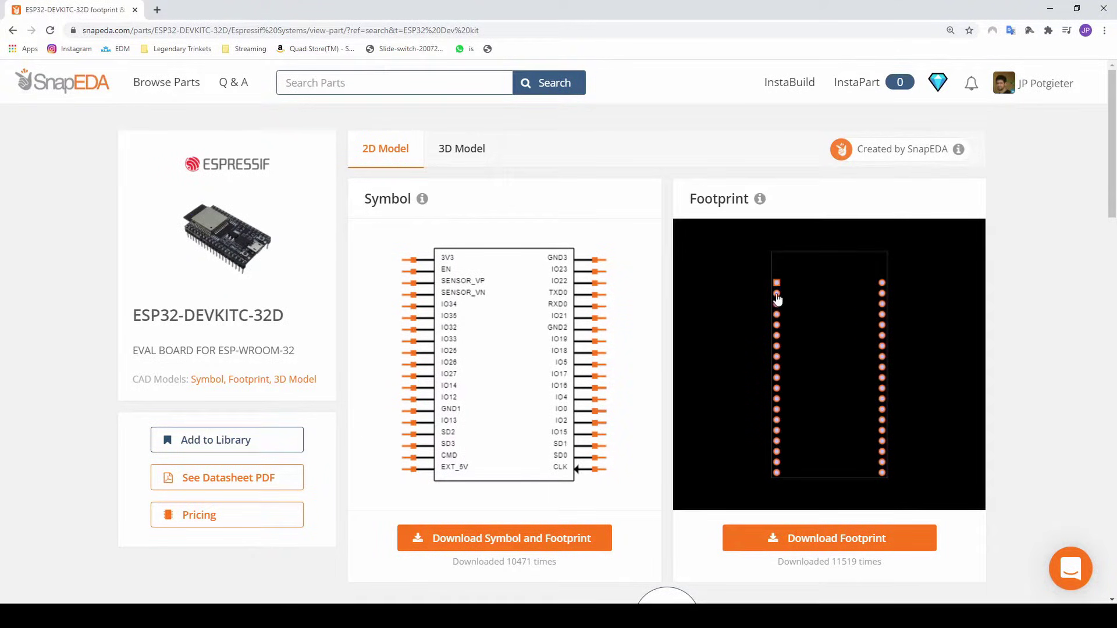
{"action": "left_click", "coordinate": [506, 541]}
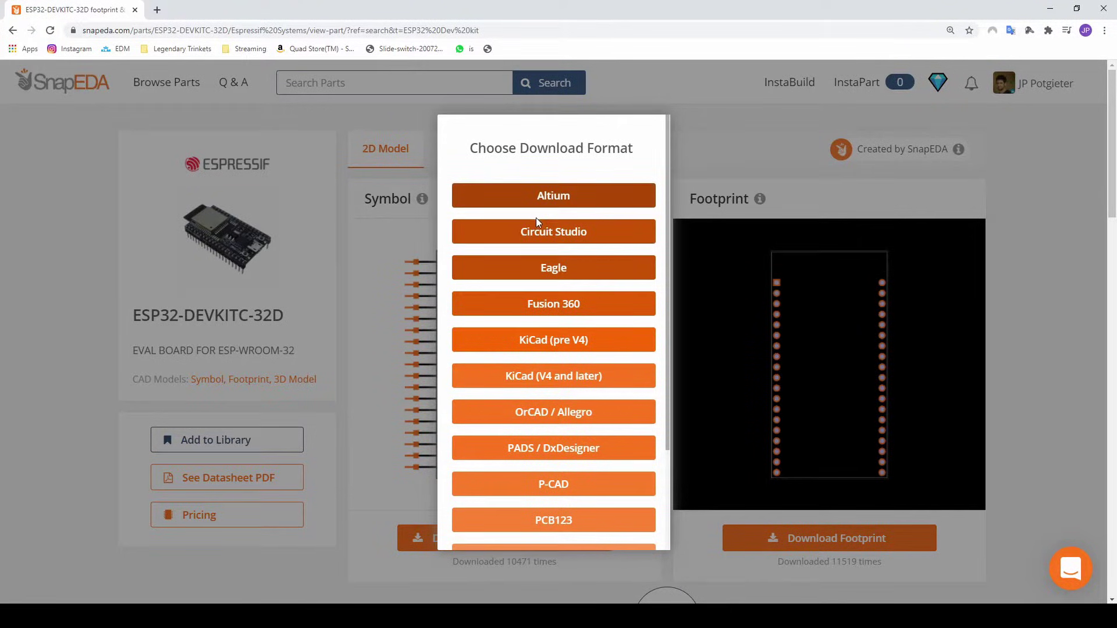
{"action": "scroll", "coordinate": [536, 218], "scroll_direction": "down", "scroll_amount": 4}
{"action": "scroll", "coordinate": [552, 324], "scroll_direction": "up", "scroll_amount": 2}
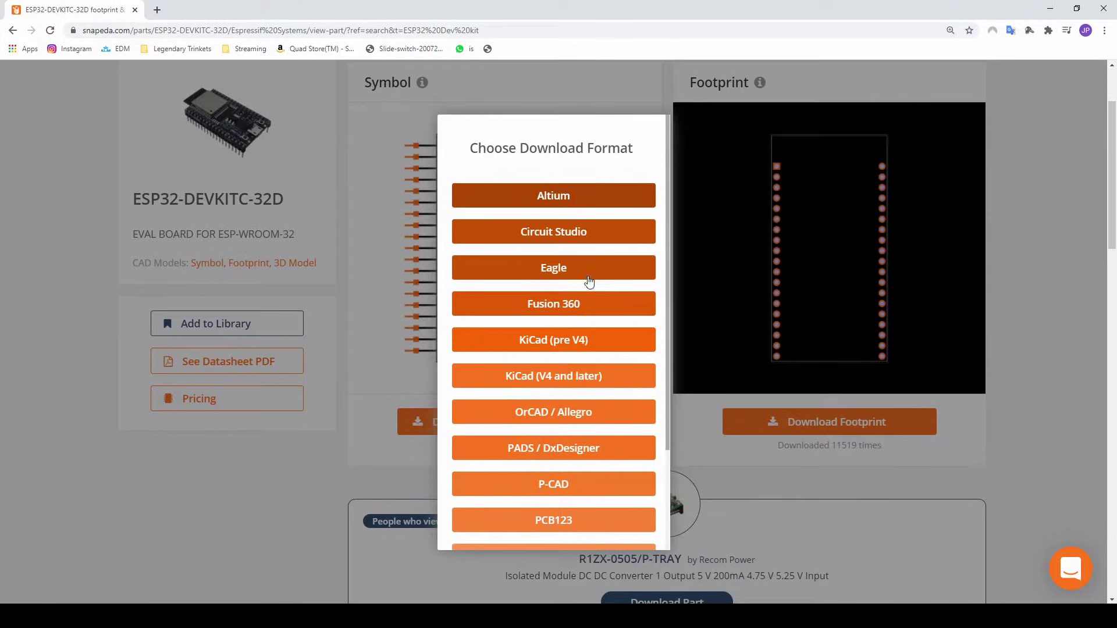
{"action": "left_click", "coordinate": [532, 379]}
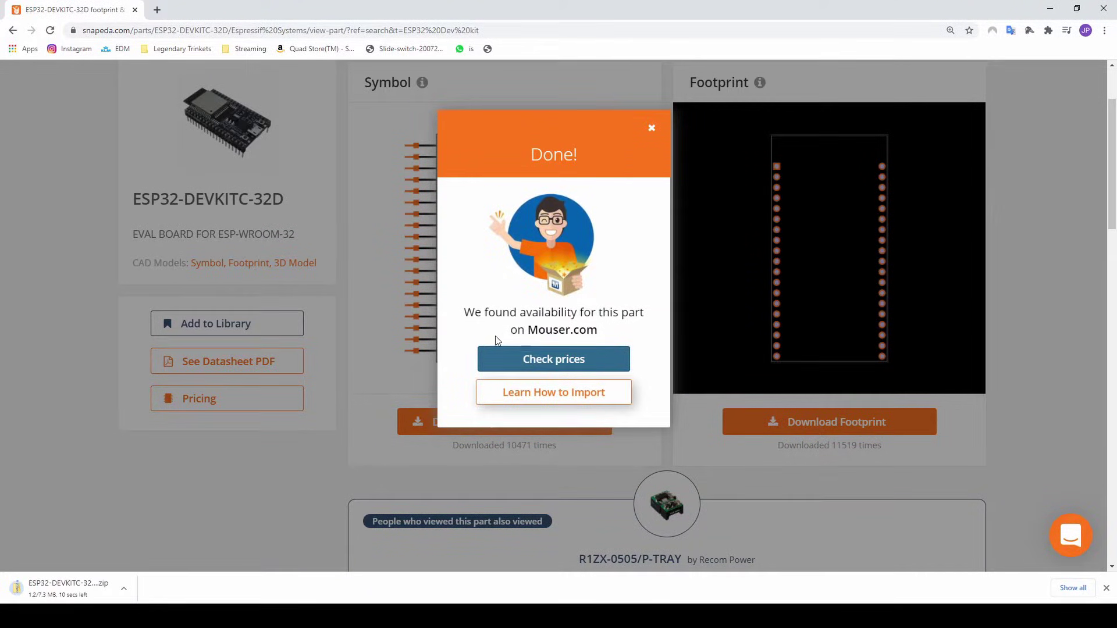
{"action": "left_click_drag", "start_coordinate": [553, 330], "coordinate": [587, 326]}
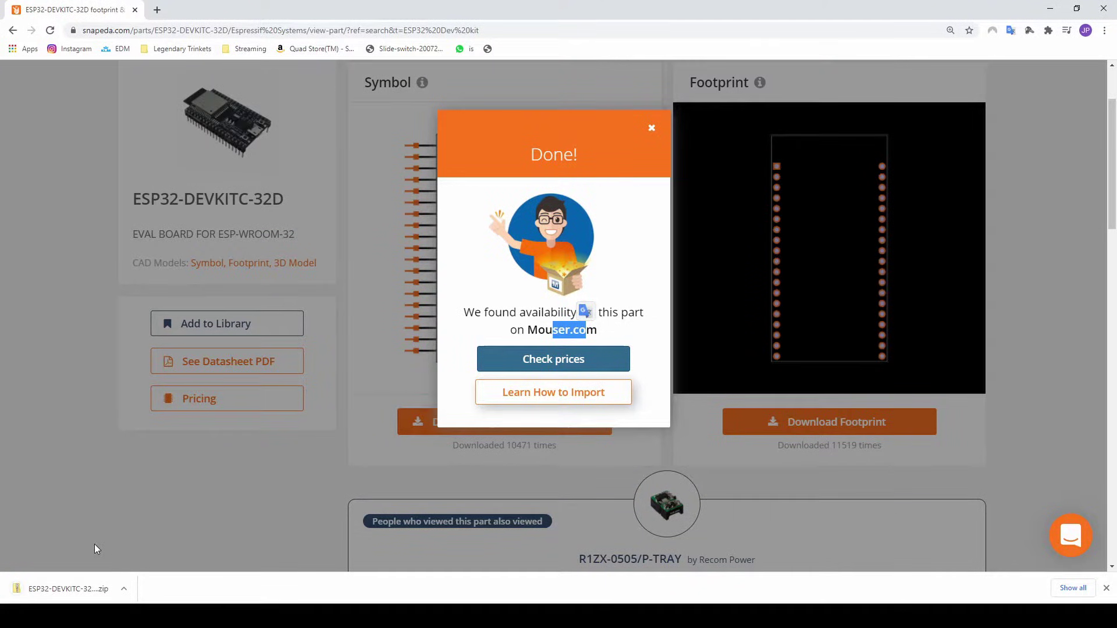
{"action": "left_click", "coordinate": [194, 494]}
Step: Extract All from the ESP32-DEVKITC-32D zip and open the resulting ESP32-DEVKITC-32D (2) folder
{"action": "left_click", "coordinate": [87, 588]}
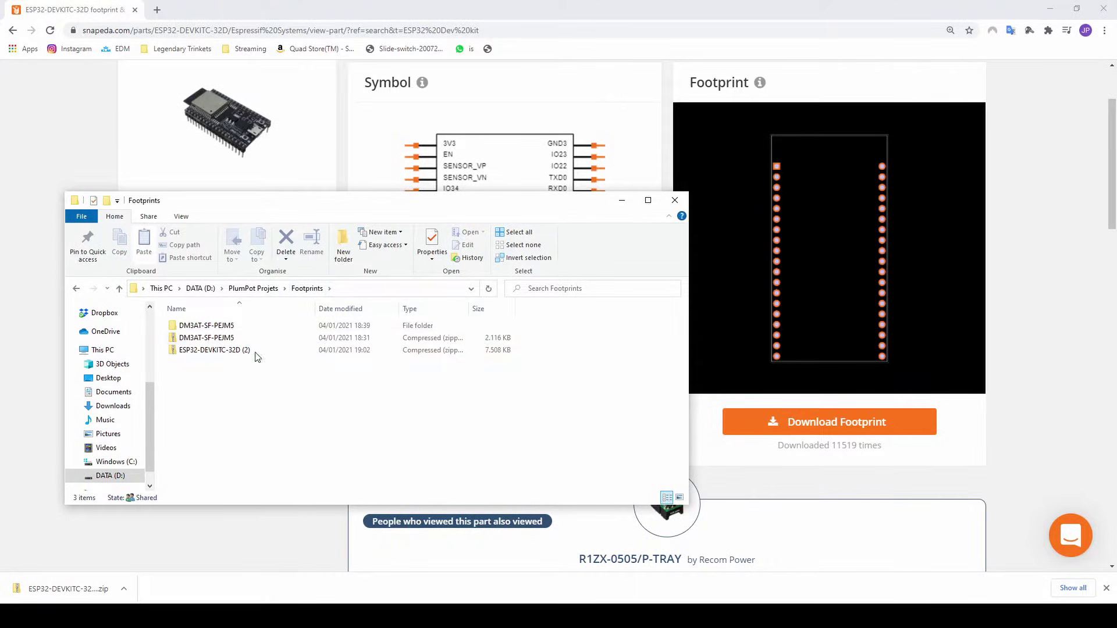
{"action": "left_click", "coordinate": [225, 353]}
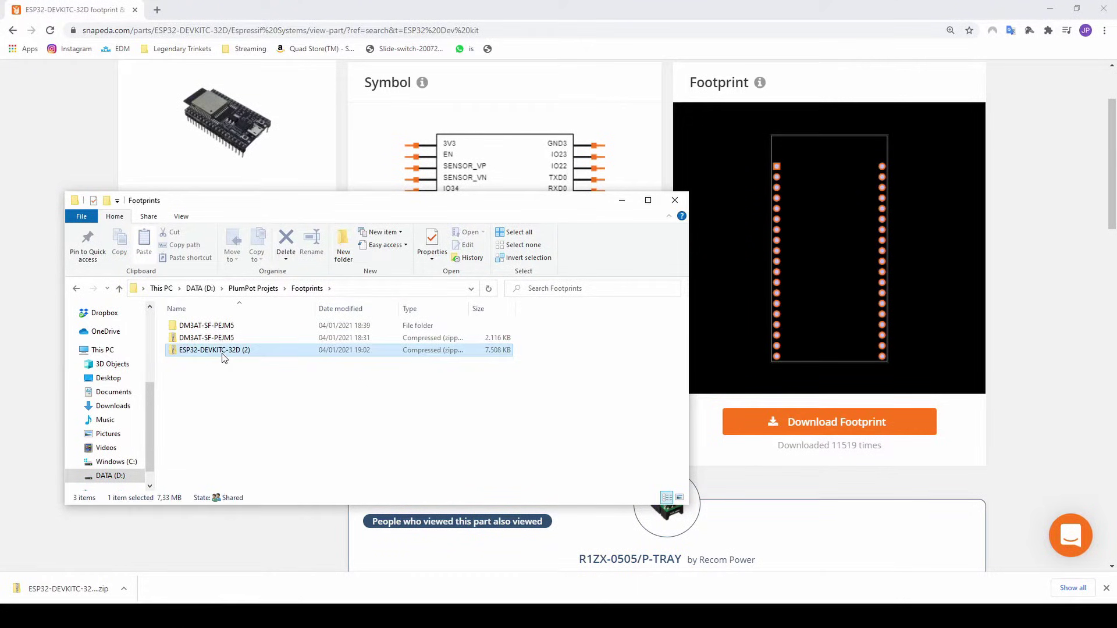
{"action": "right_click", "coordinate": [225, 353]}
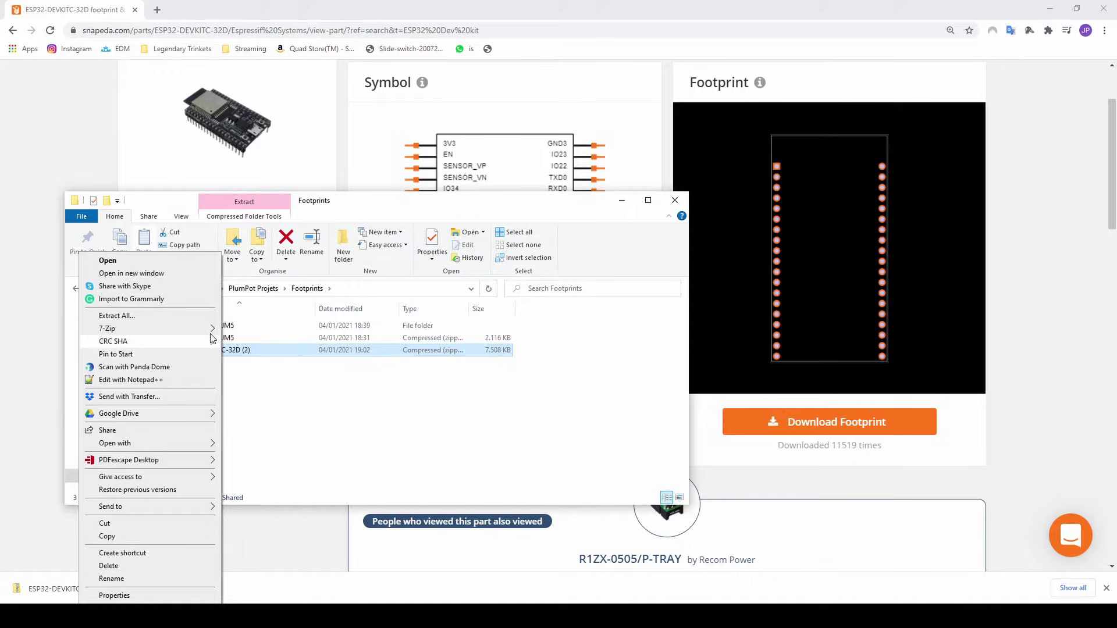
{"action": "left_click", "coordinate": [199, 317]}
{"action": "left_click", "coordinate": [666, 421]}
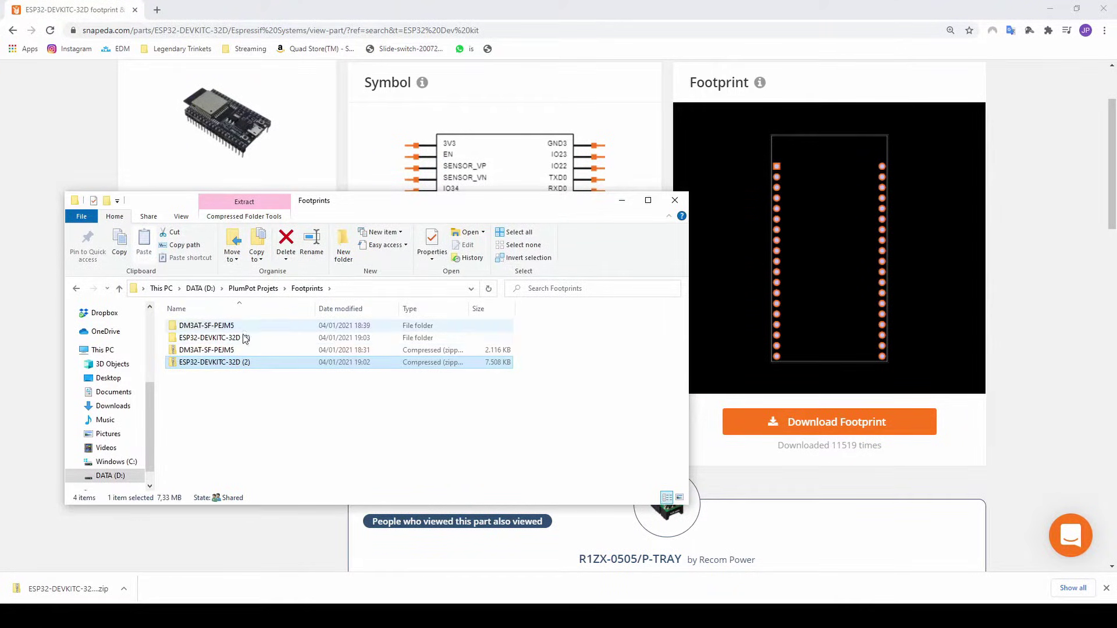
{"action": "double_click", "coordinate": [244, 339]}
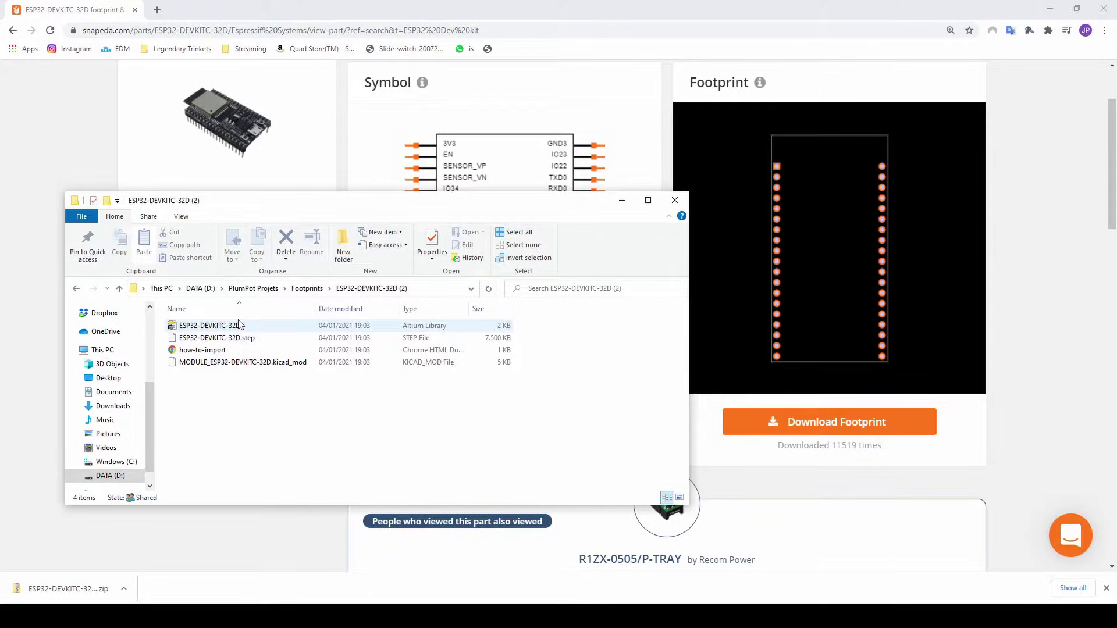
{"action": "left_click", "coordinate": [239, 325]}
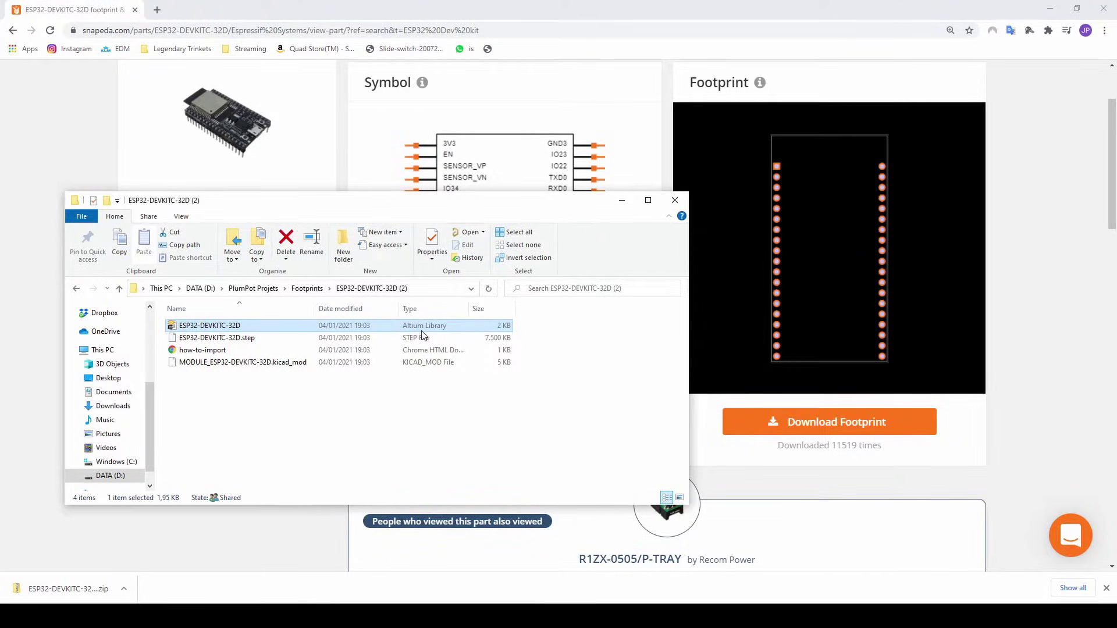
Step: In KiCad's project manager, select the Snape EDA examples .kicad_pcb file and show Preferences
{"action": "mouse_move", "coordinate": [585, 616]}
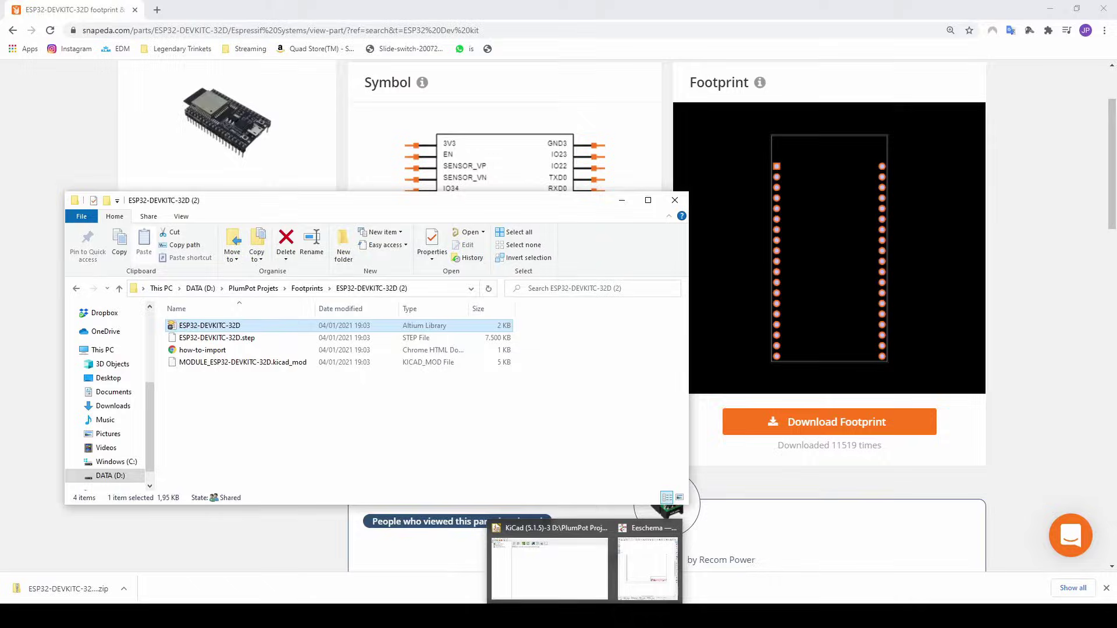
{"action": "left_click", "coordinate": [581, 571]}
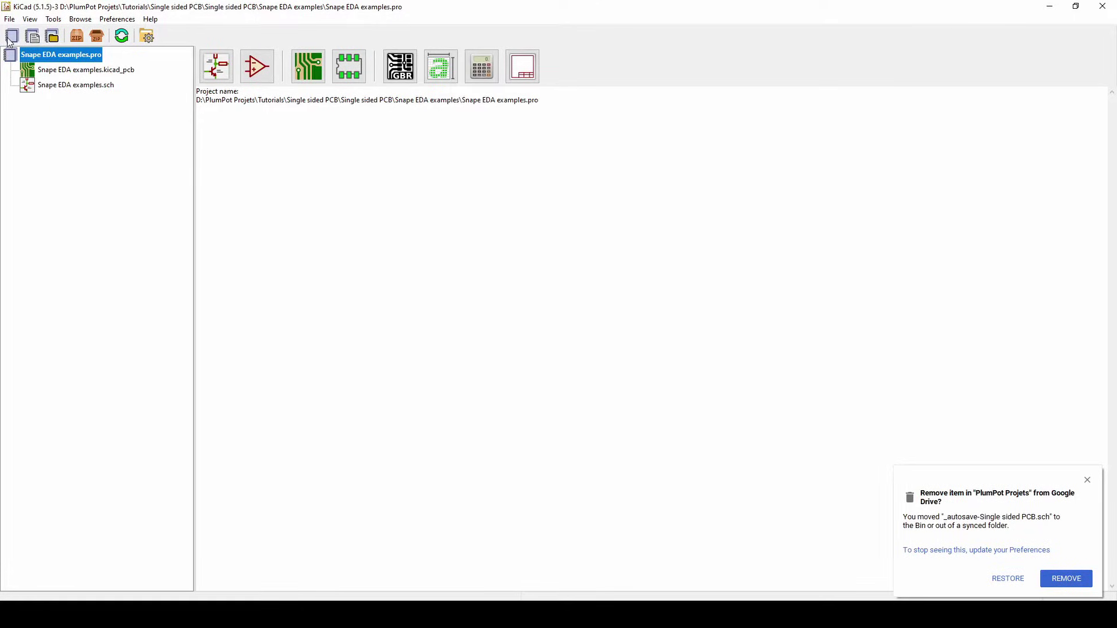
{"action": "left_click", "coordinate": [85, 72]}
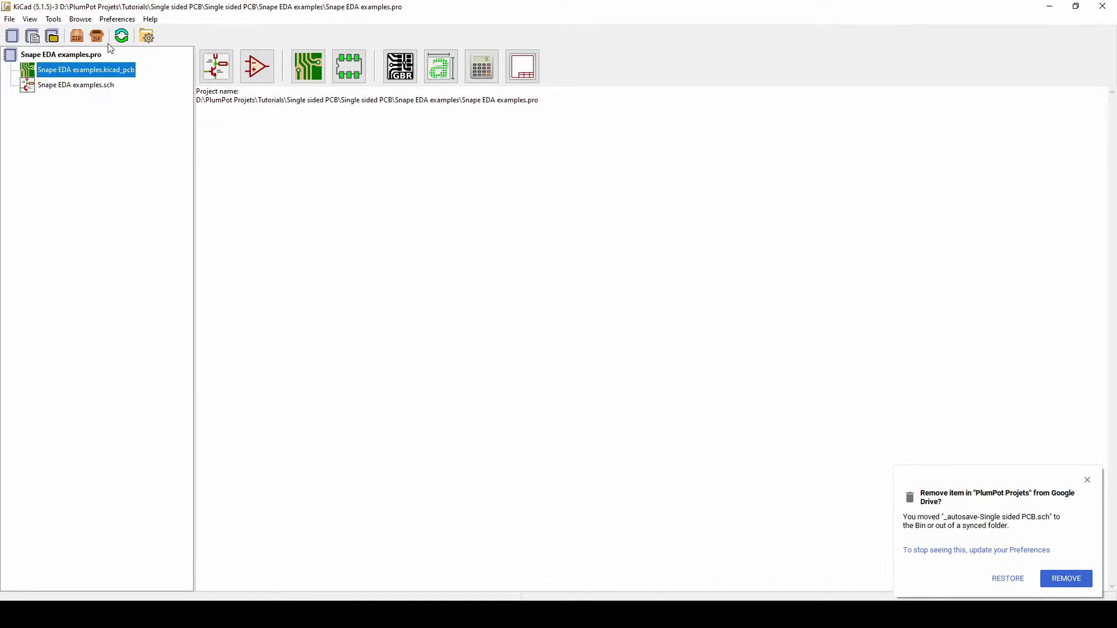
{"action": "left_click", "coordinate": [120, 21]}
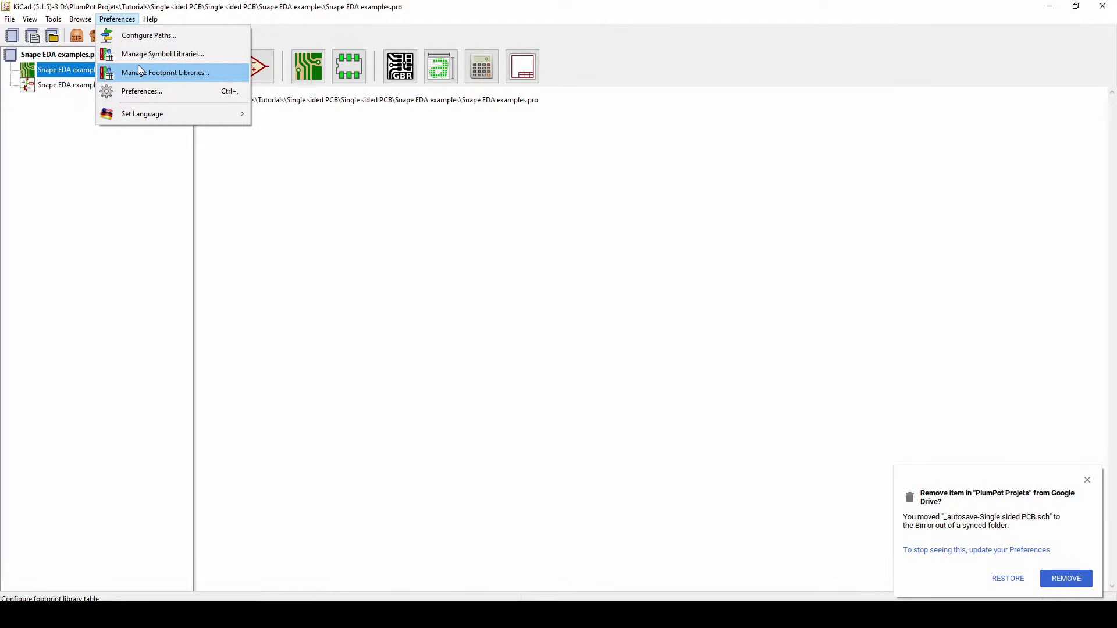
{"action": "left_click", "coordinate": [156, 55]}
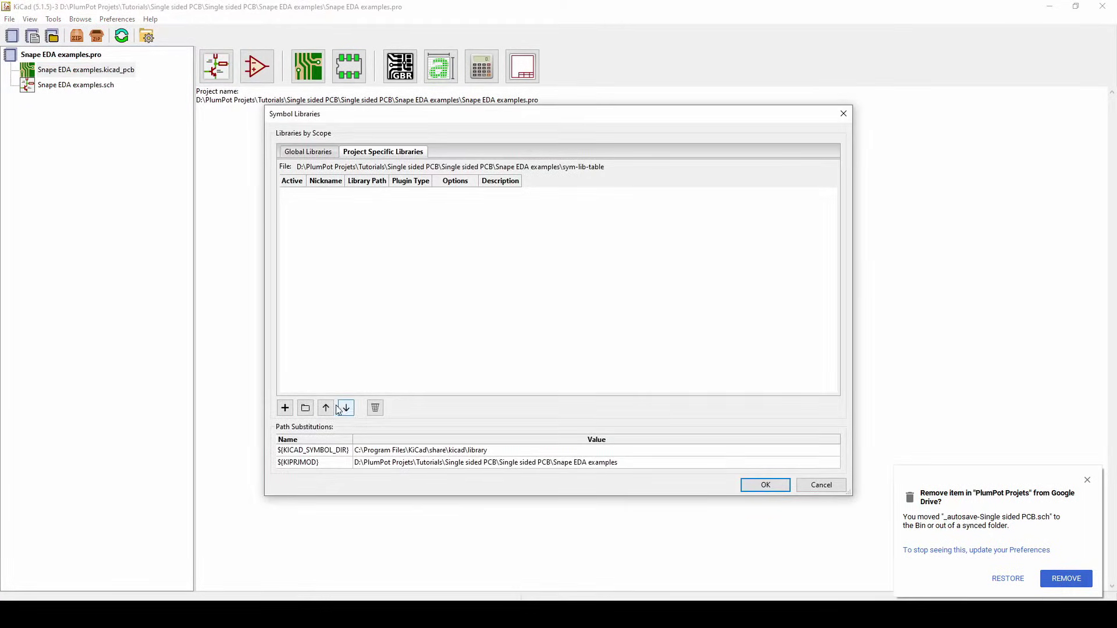
{"action": "left_click", "coordinate": [318, 153]}
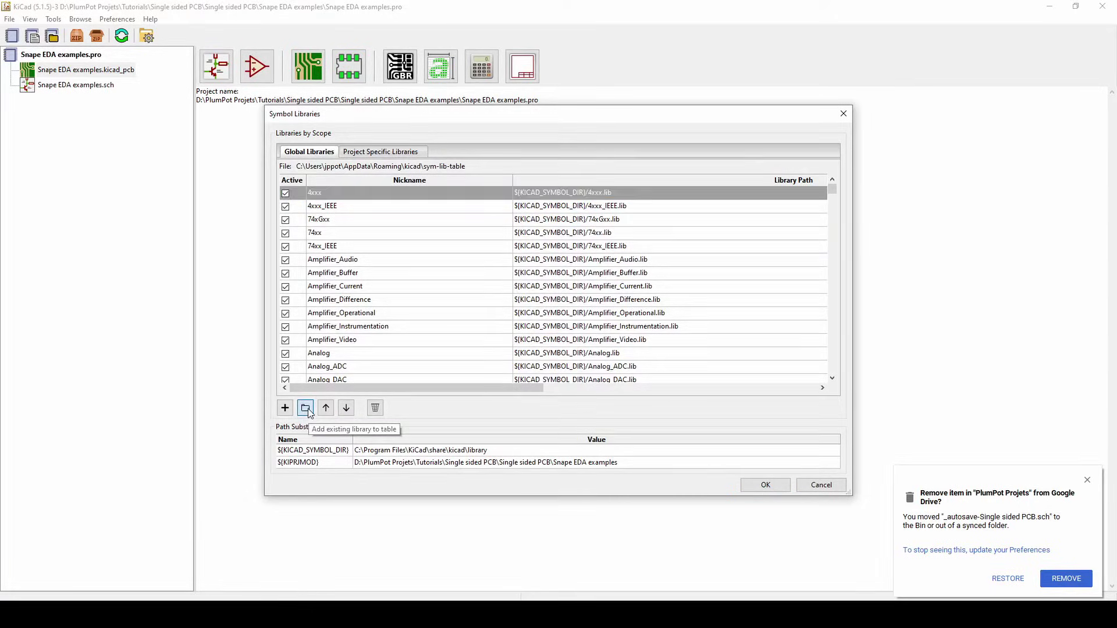
{"action": "left_click", "coordinate": [305, 408]}
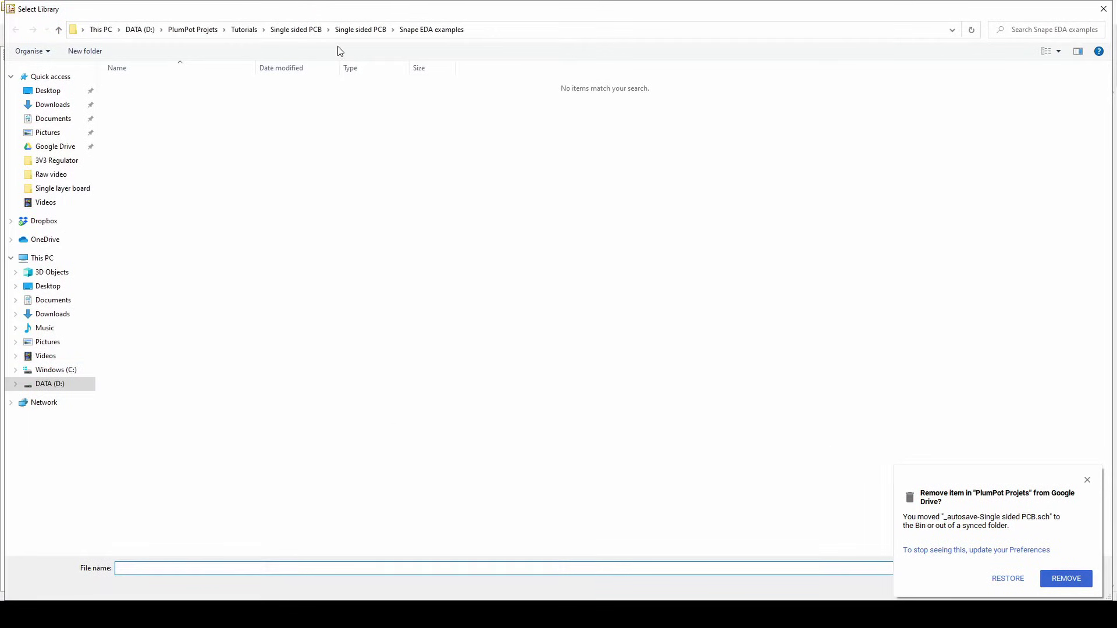
{"action": "left_click", "coordinate": [193, 30]}
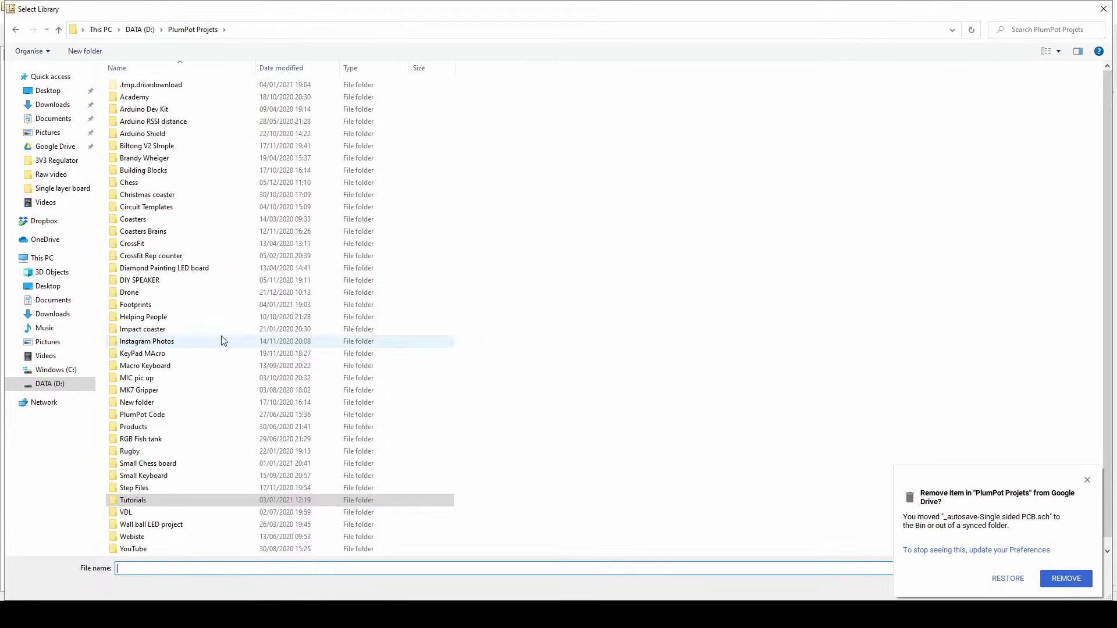
{"action": "left_click", "coordinate": [221, 337]}
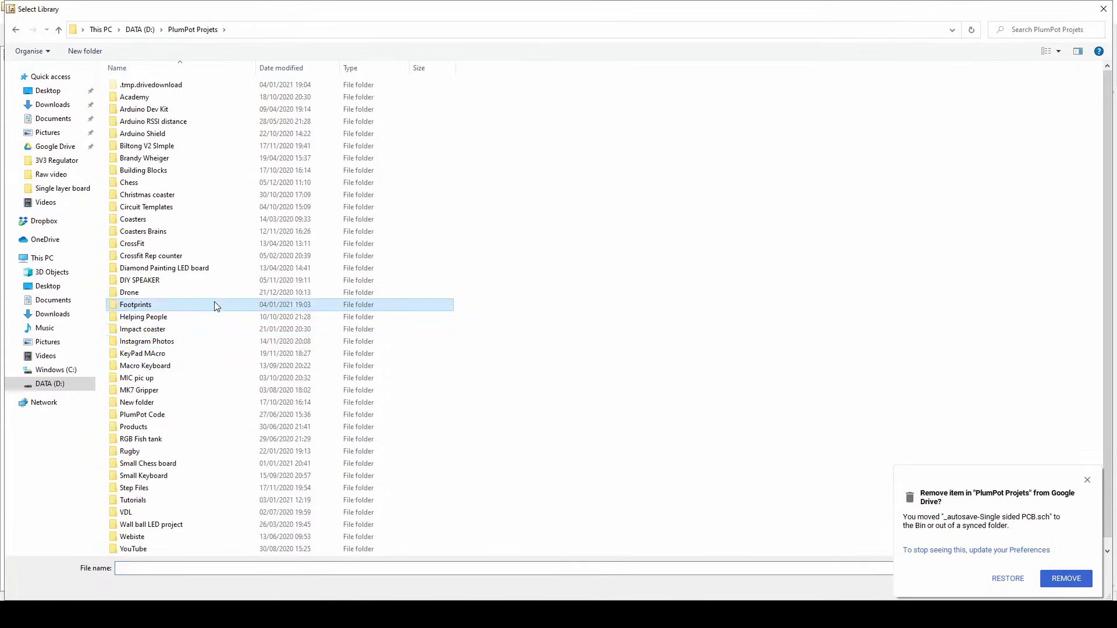
{"action": "double_click", "coordinate": [214, 305]}
{"action": "double_click", "coordinate": [198, 100]}
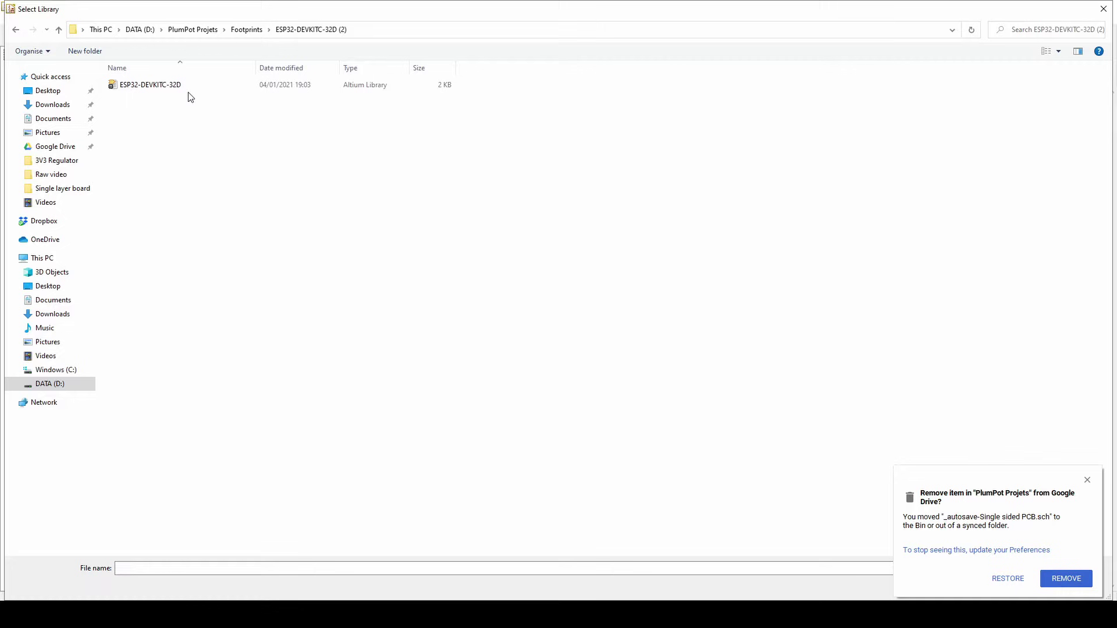
{"action": "double_click", "coordinate": [185, 89]}
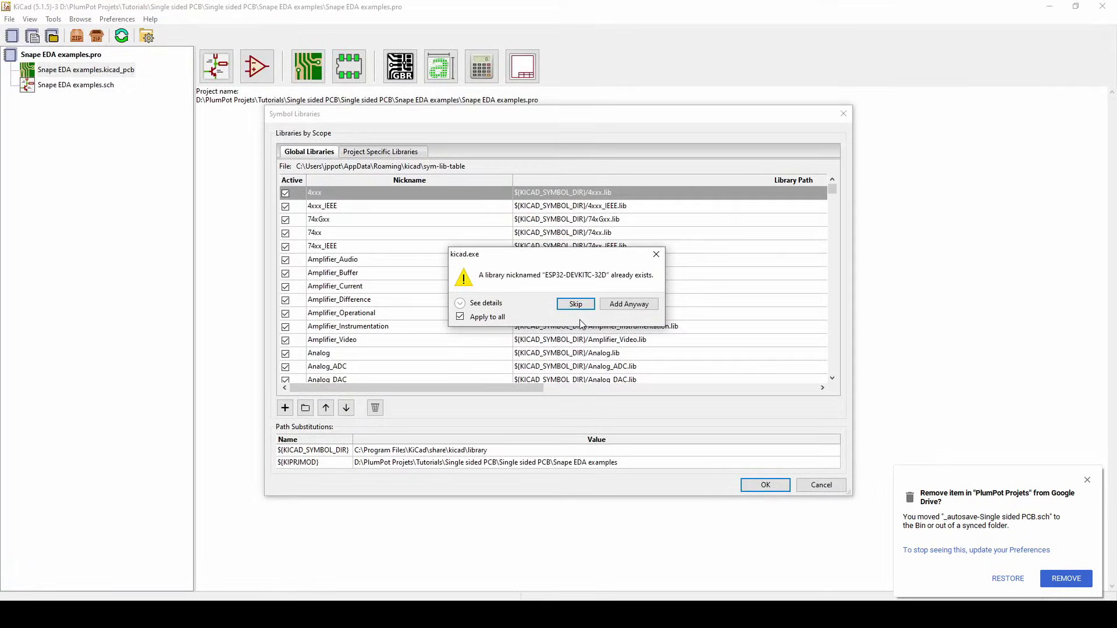
{"action": "left_click", "coordinate": [621, 306]}
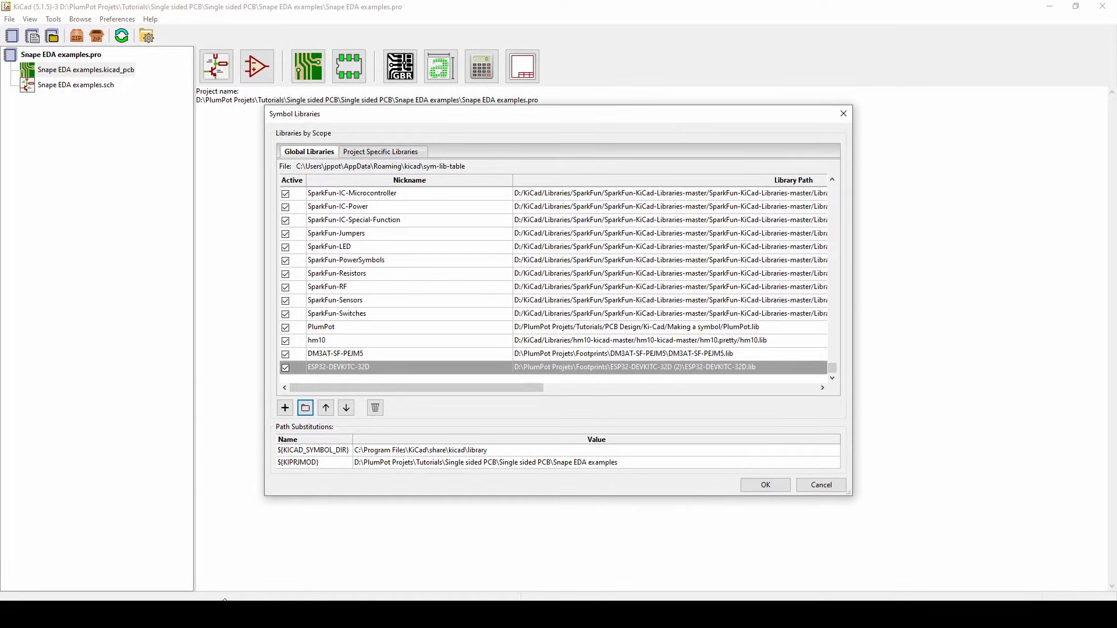
{"action": "left_click", "coordinate": [765, 485]}
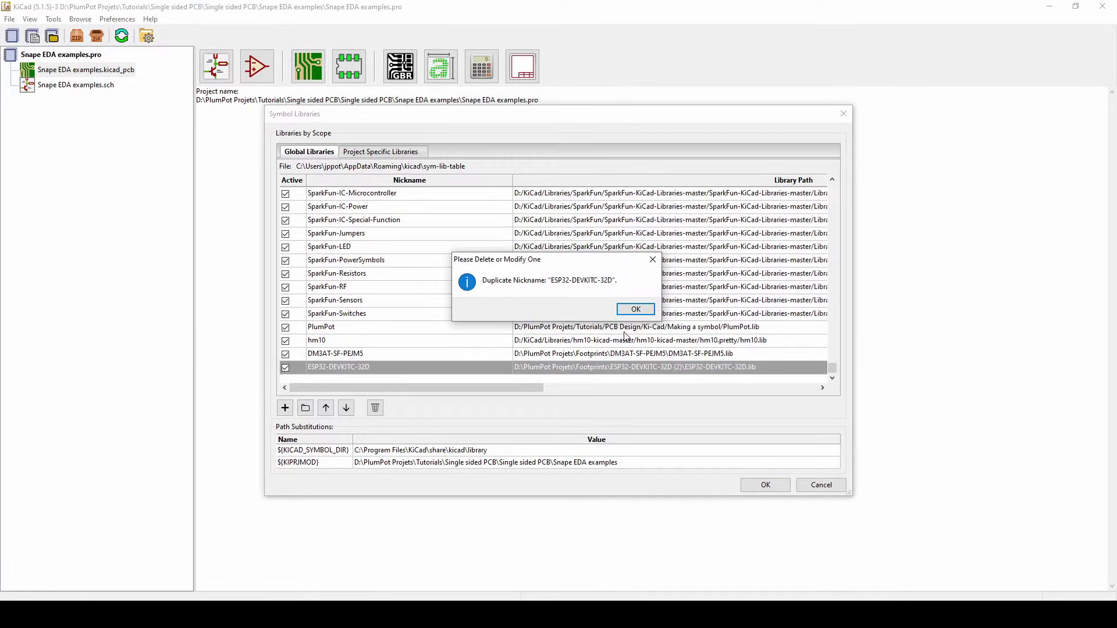
{"action": "left_click", "coordinate": [635, 315]}
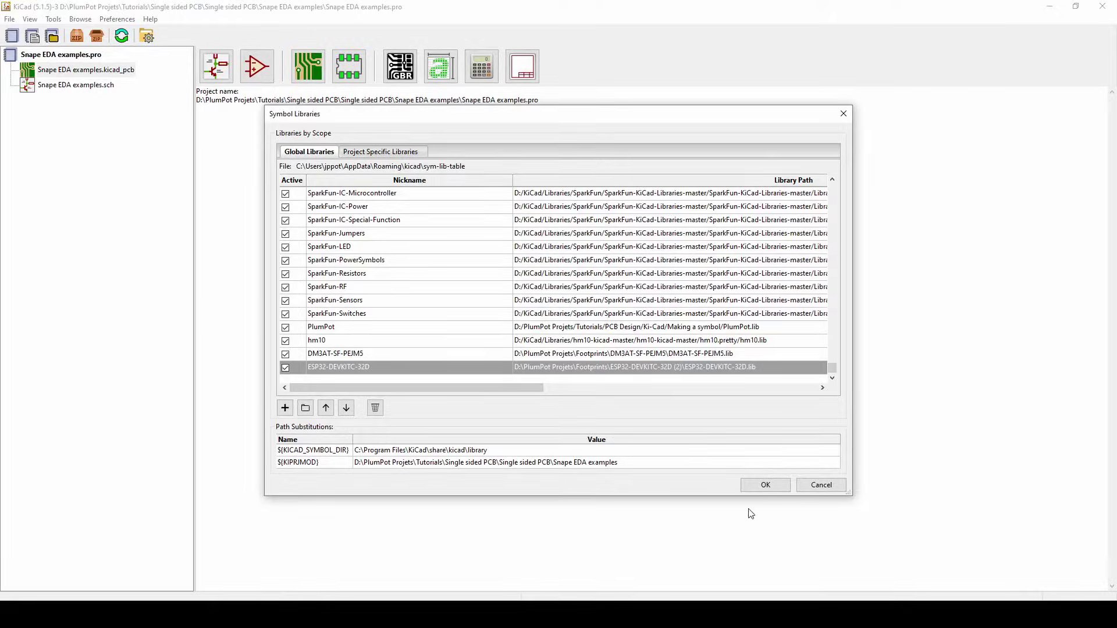
{"action": "left_click", "coordinate": [821, 485]}
Step: Add the Footprints\ESP32-DEVKITC-32D (2) folder to the global footprint library table
{"action": "left_click", "coordinate": [117, 19]}
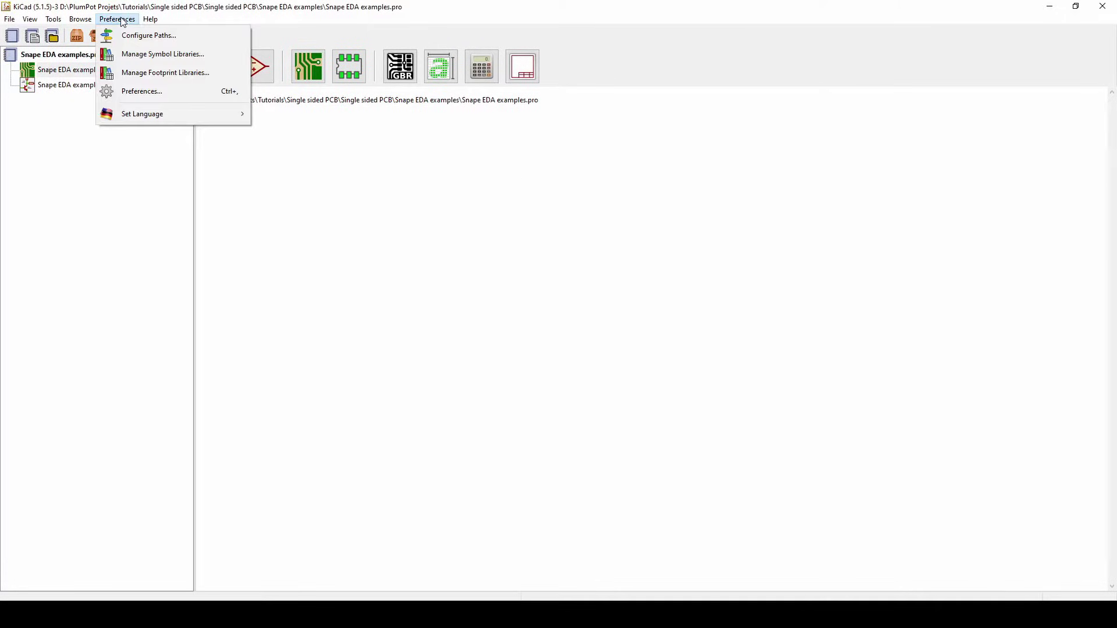
{"action": "left_click", "coordinate": [156, 75]}
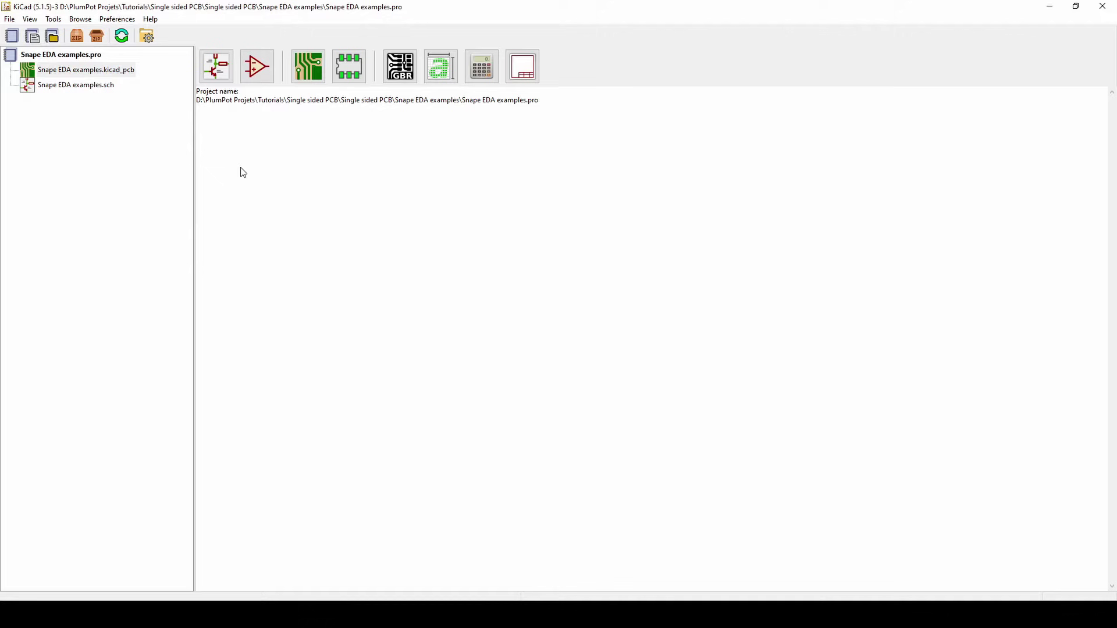
{"action": "left_click", "coordinate": [305, 395]}
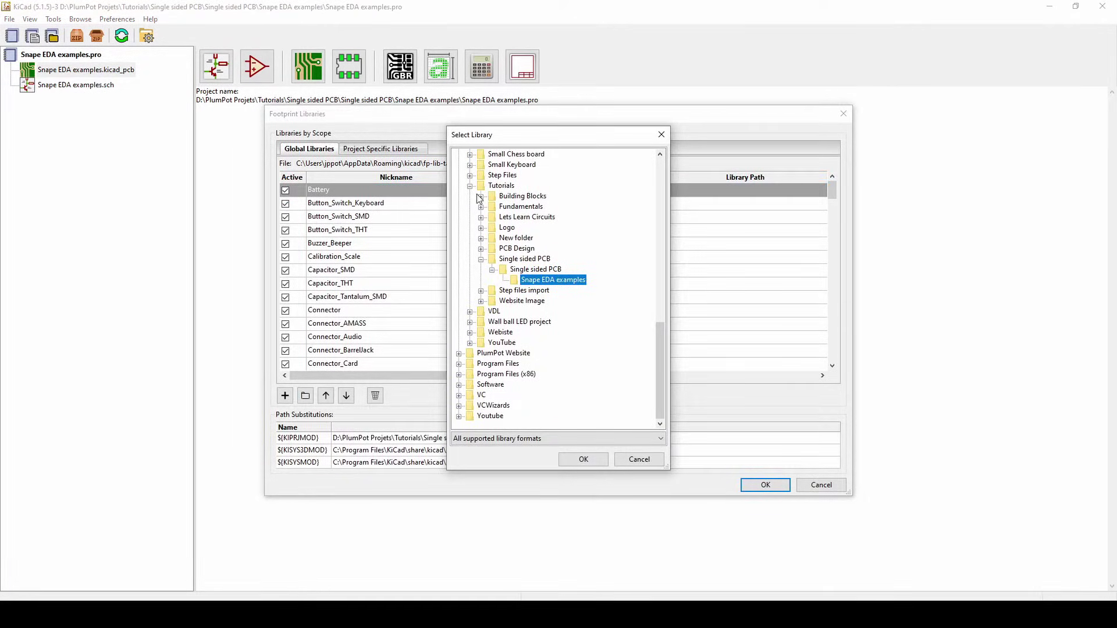
{"action": "left_click", "coordinate": [470, 186]}
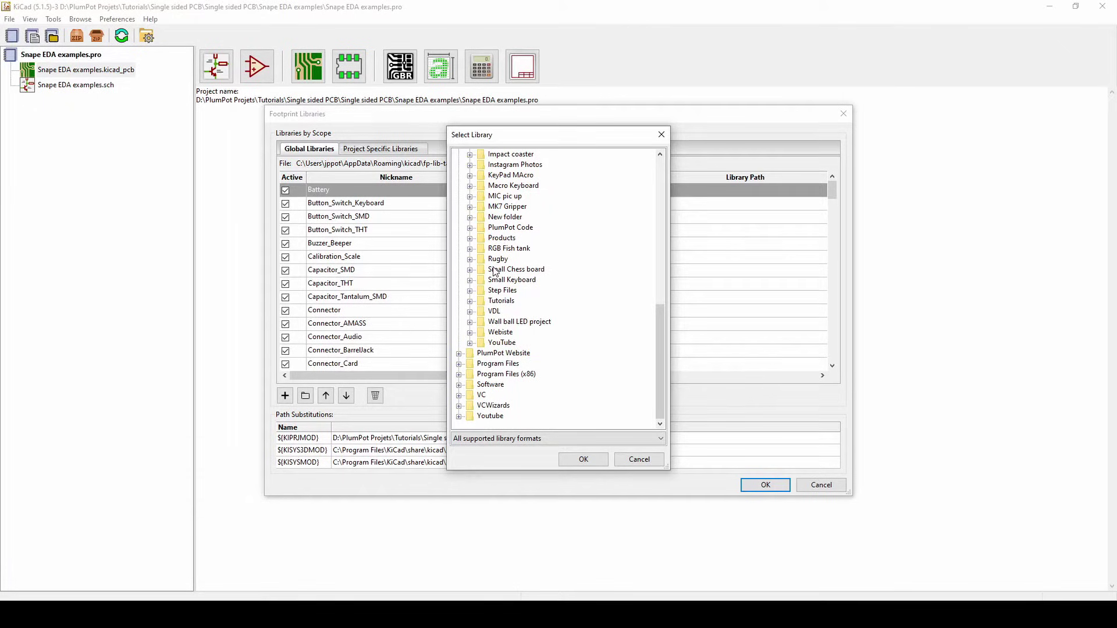
{"action": "scroll", "coordinate": [486, 265], "scroll_direction": "up", "scroll_amount": 1}
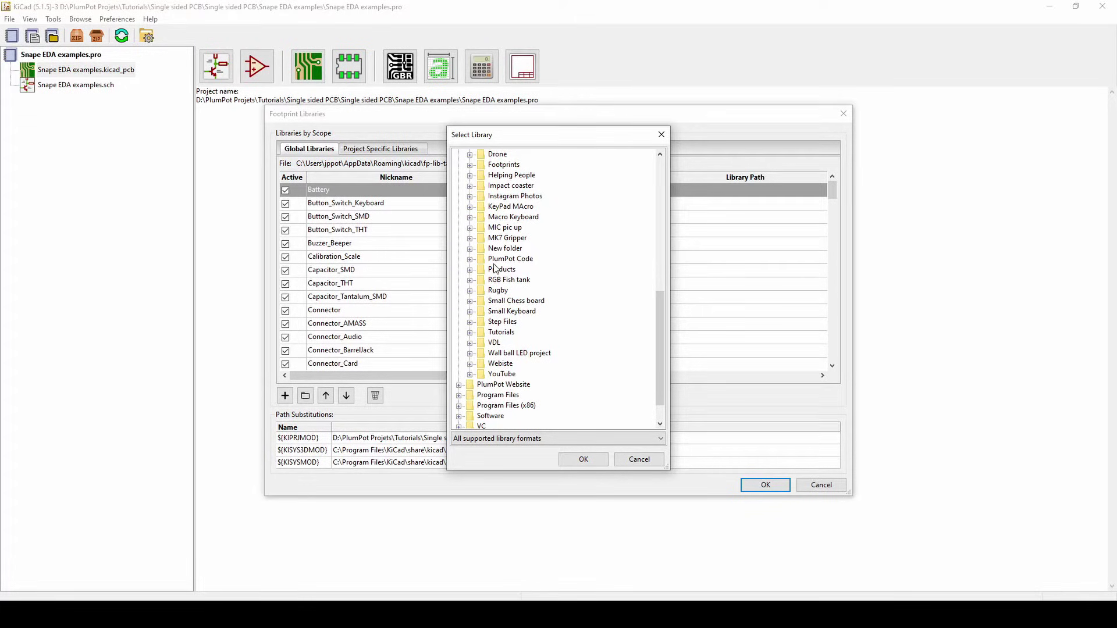
{"action": "left_click", "coordinate": [470, 165]}
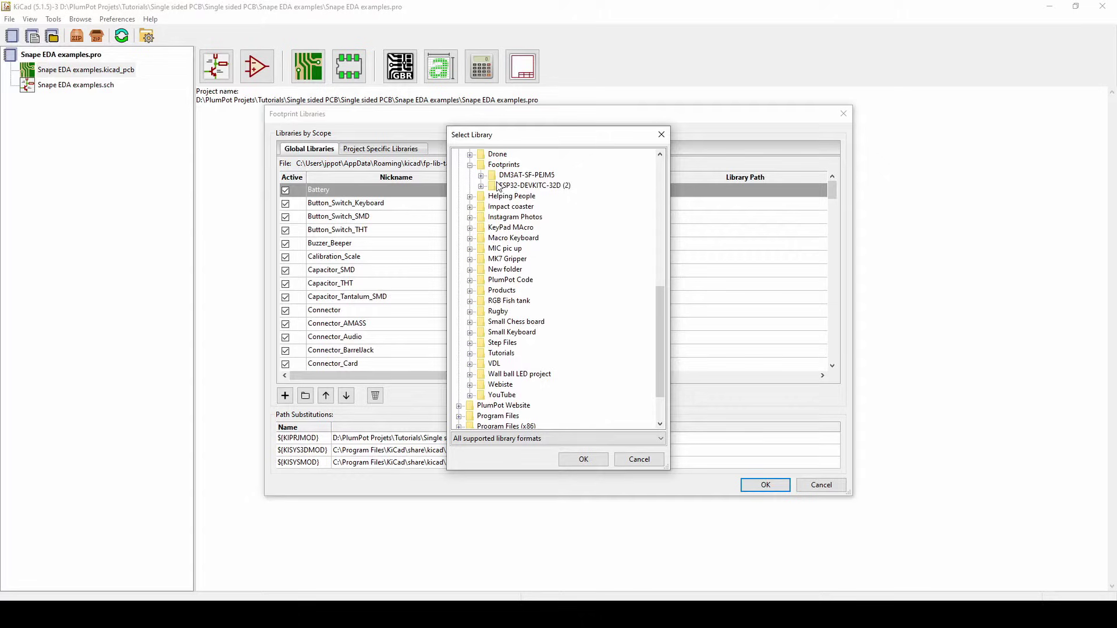
{"action": "left_click", "coordinate": [521, 186]}
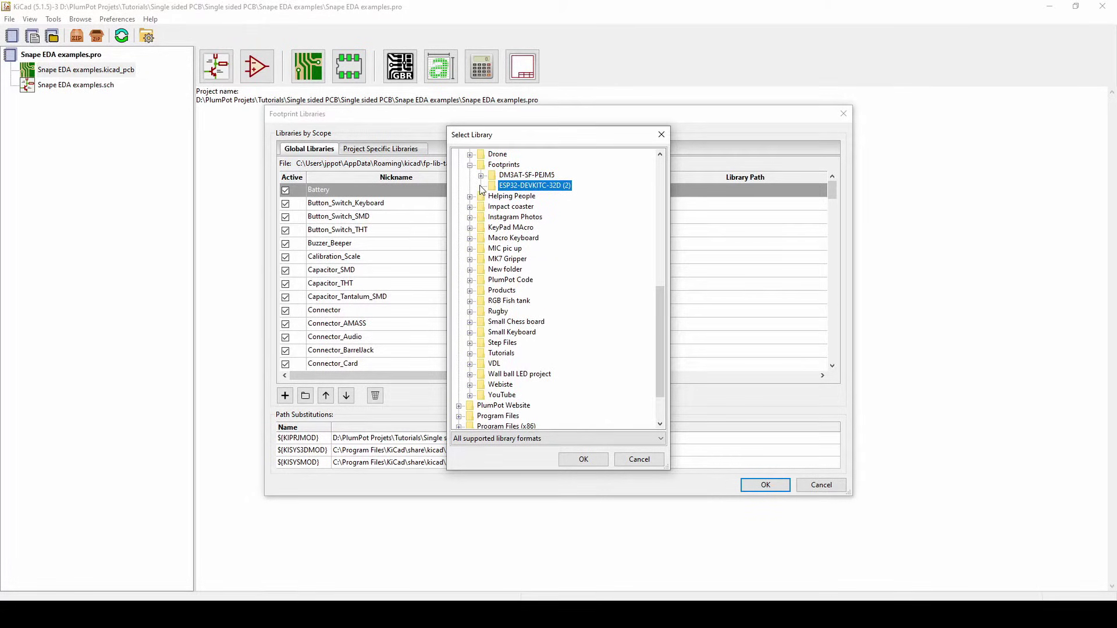
{"action": "left_click", "coordinate": [587, 461]}
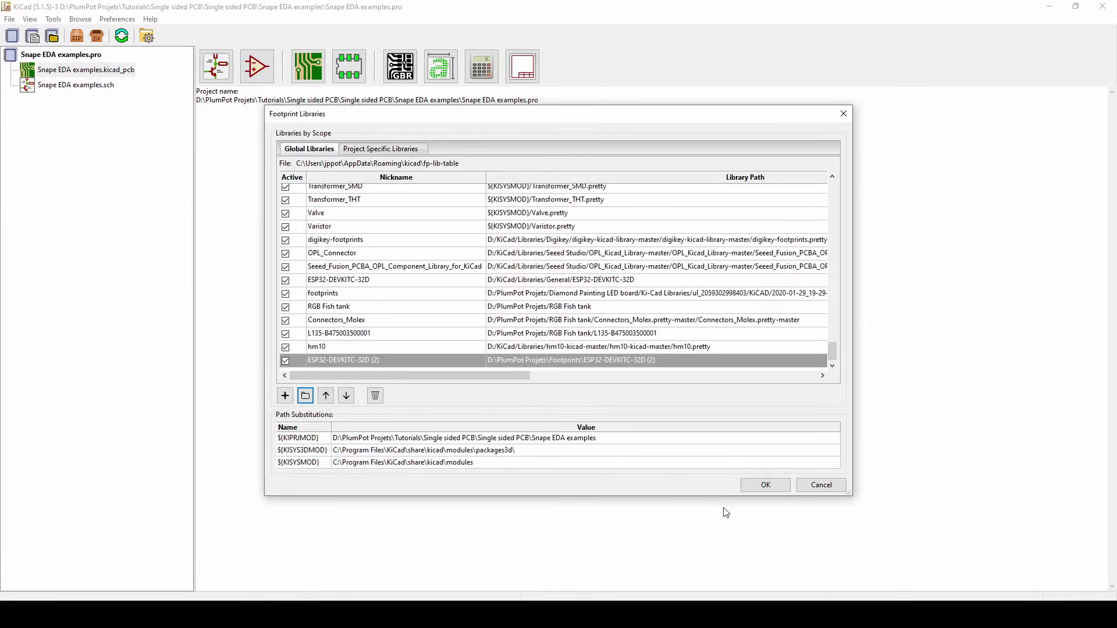
Step: Save the library table, open the schematic and pick the ESP32-DEVKITC-32D symbol to add
{"action": "left_click", "coordinate": [759, 485]}
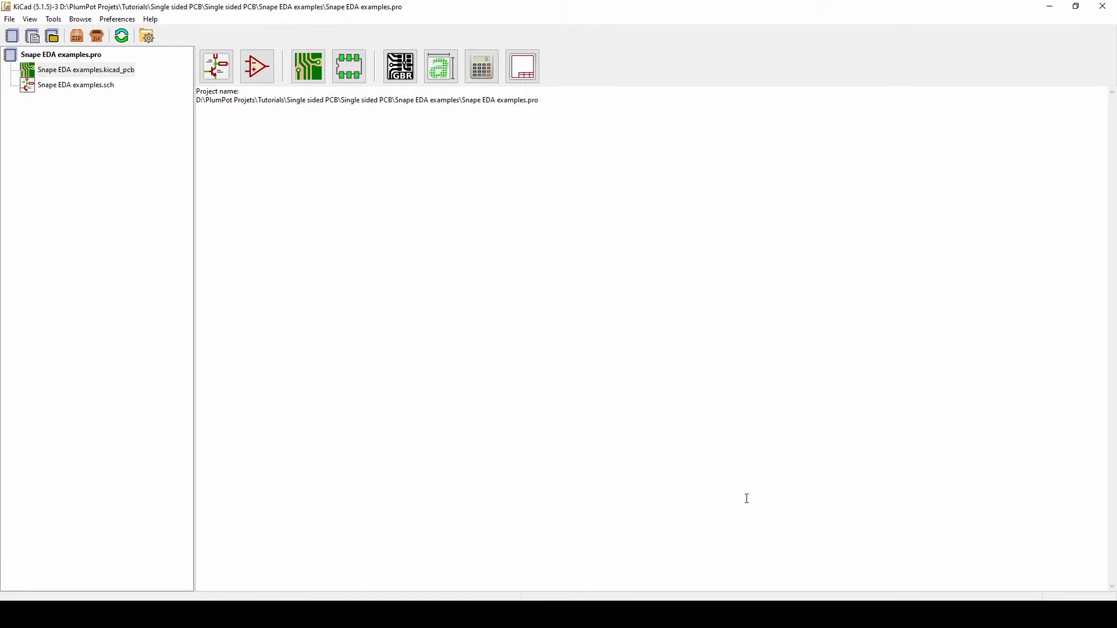
{"action": "double_click", "coordinate": [83, 84]}
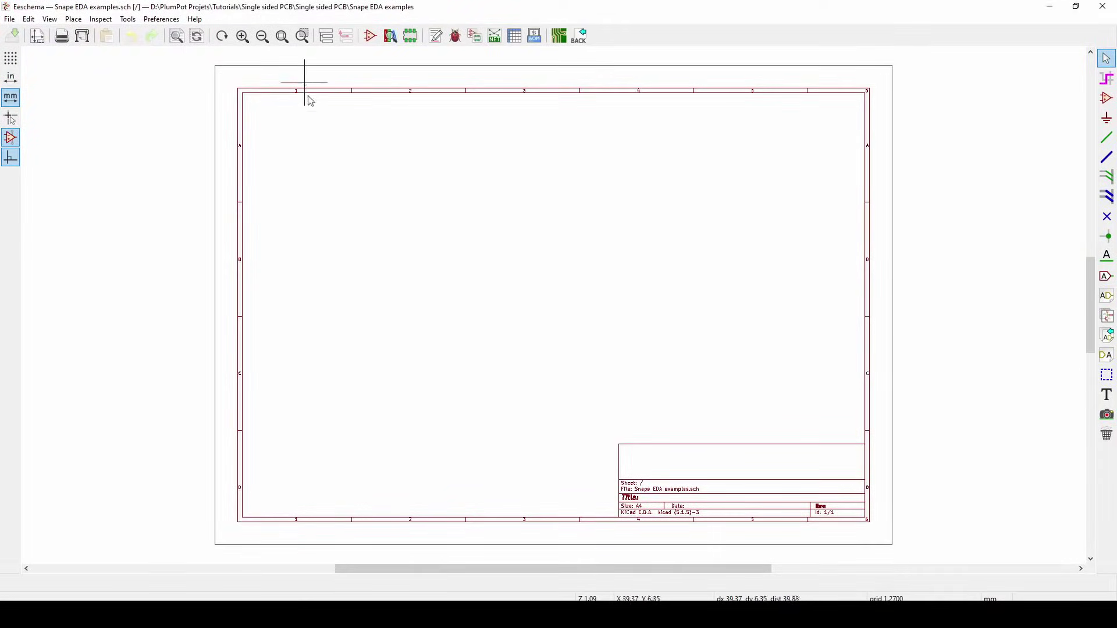
{"action": "key", "text": "a"}
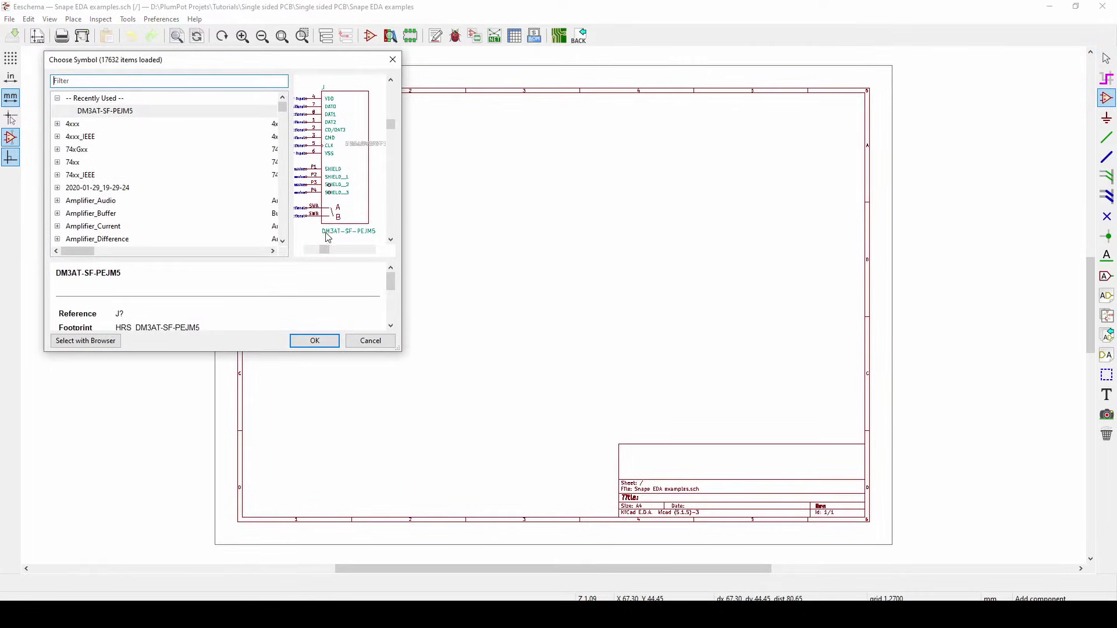
{"action": "type", "text": "ESP"}
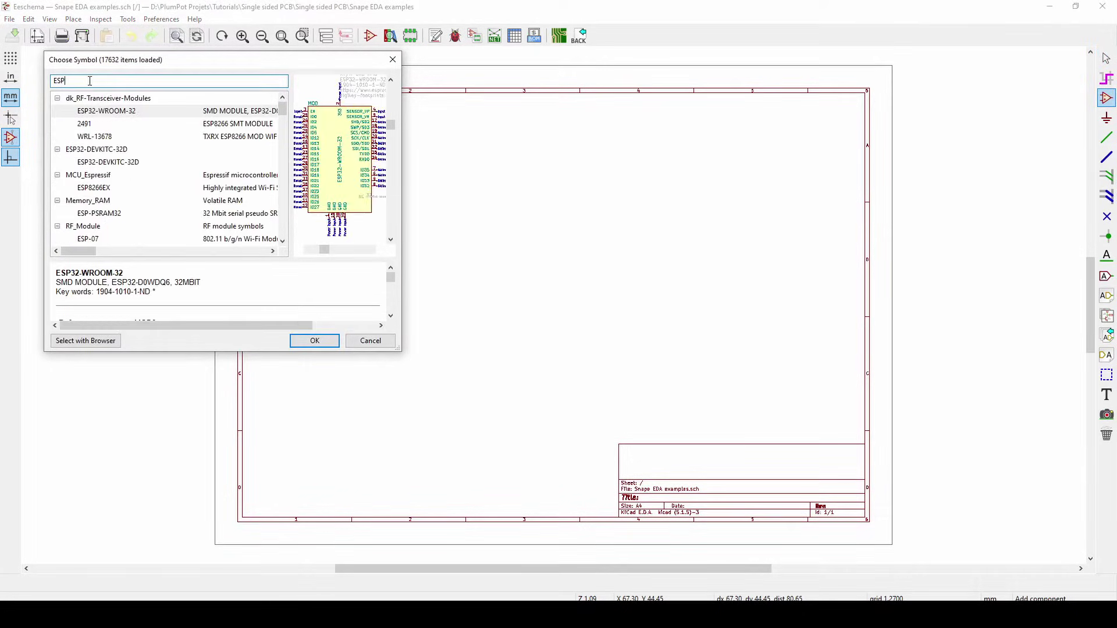
{"action": "left_click", "coordinate": [124, 162]}
{"action": "left_click", "coordinate": [314, 340]}
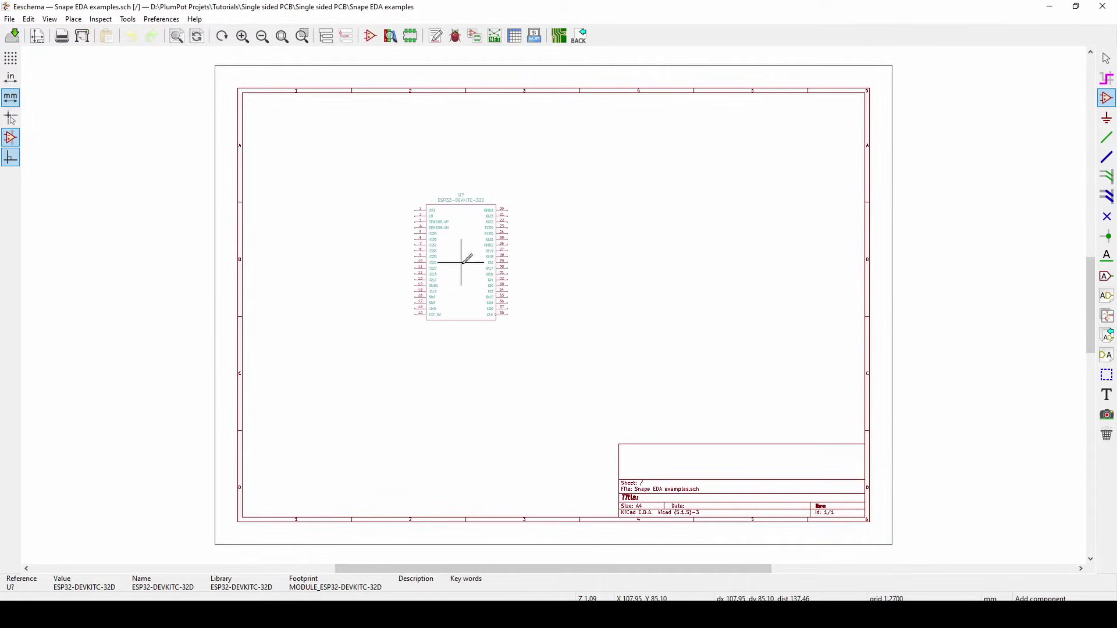
Step: Place the ESP32-DEVKITC-32D symbol, reference U?, on the schematic sheet
{"action": "left_click", "coordinate": [472, 273]}
{"action": "key", "text": "Escape"}
{"action": "scroll", "coordinate": [501, 279], "scroll_direction": "up", "scroll_amount": 1}
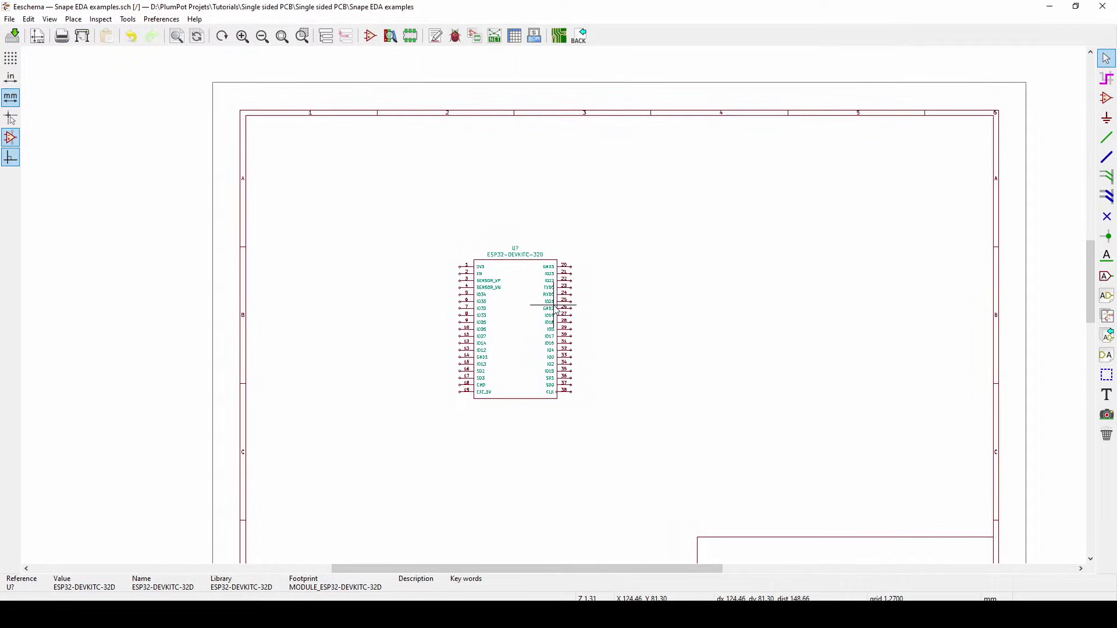
{"action": "scroll", "coordinate": [554, 302], "scroll_direction": "down", "scroll_amount": 1}
{"action": "scroll", "coordinate": [554, 305], "scroll_direction": "up", "scroll_amount": 2}
{"action": "scroll", "coordinate": [554, 310], "scroll_direction": "down", "scroll_amount": 3}
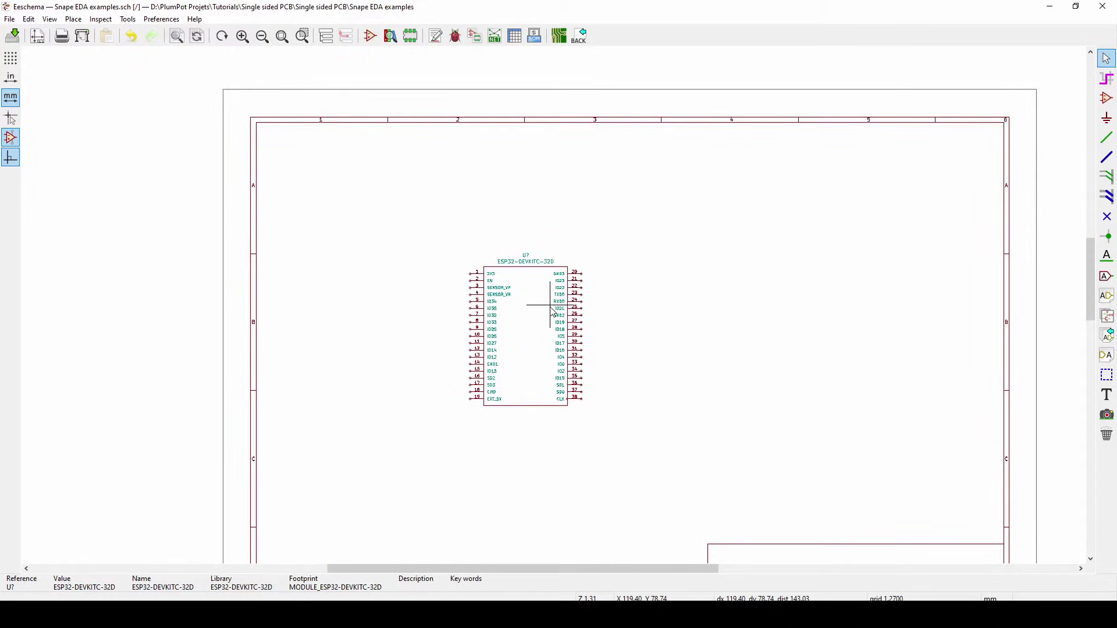
Step: Set the U? symbol's Footprint field to ESP32-DEVKITC-32D:MODULE_ESP32-DEVKITC-32D via the footprint browser
{"action": "double_click", "coordinate": [552, 311]}
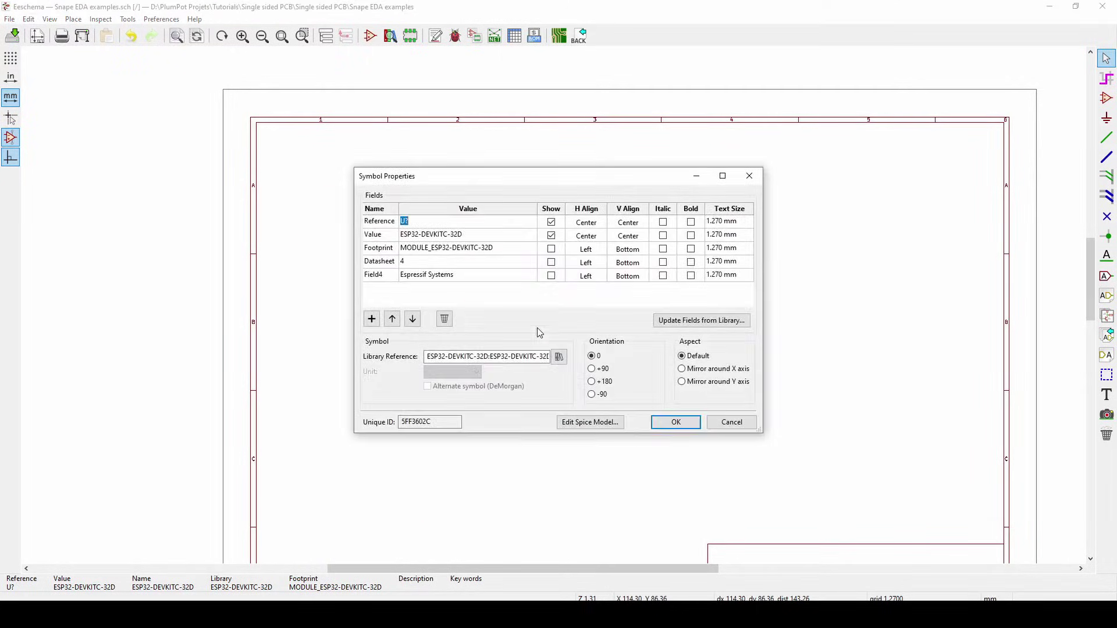
{"action": "left_click", "coordinate": [687, 425]}
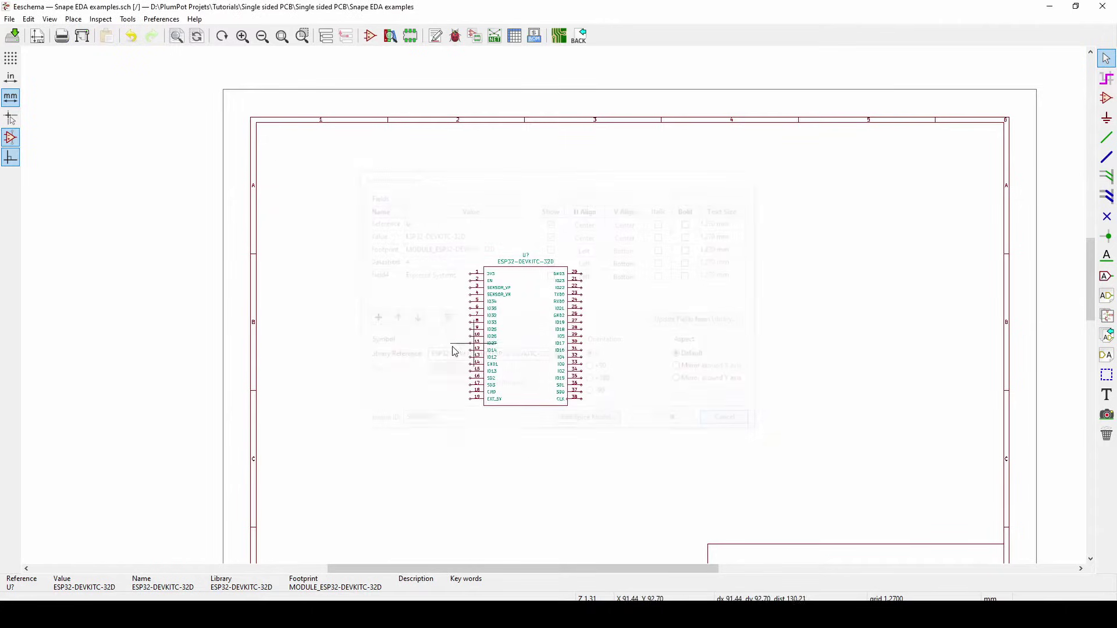
{"action": "left_click_drag", "start_coordinate": [531, 374], "coordinate": [529, 381]}
{"action": "double_click", "coordinate": [529, 381]}
{"action": "left_click", "coordinate": [492, 254]}
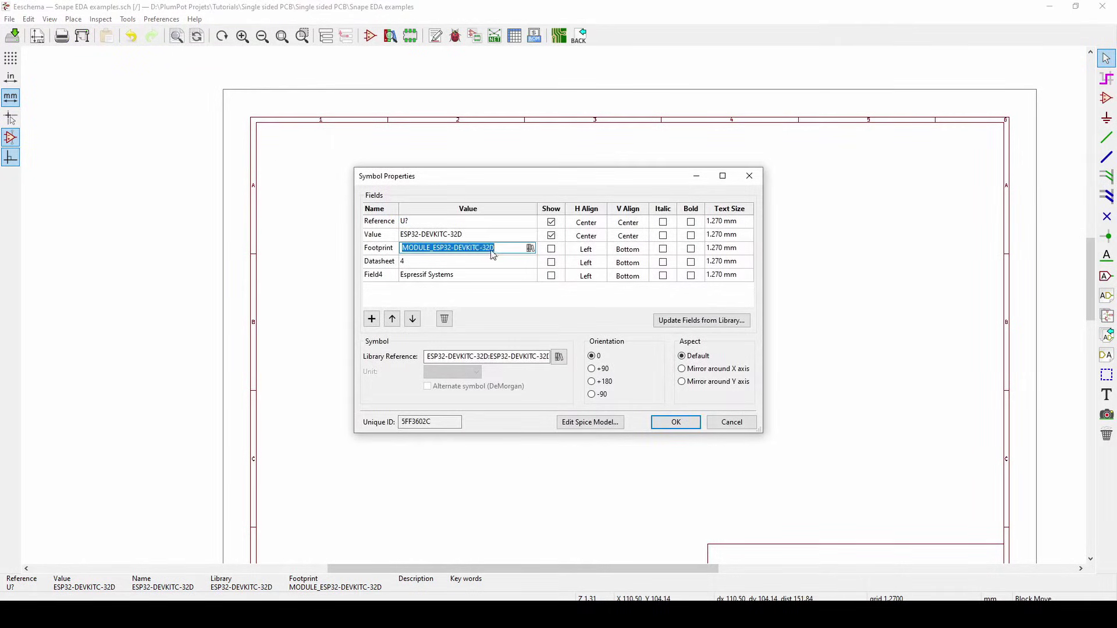
{"action": "left_click", "coordinate": [530, 248]}
{"action": "left_click", "coordinate": [170, 109]}
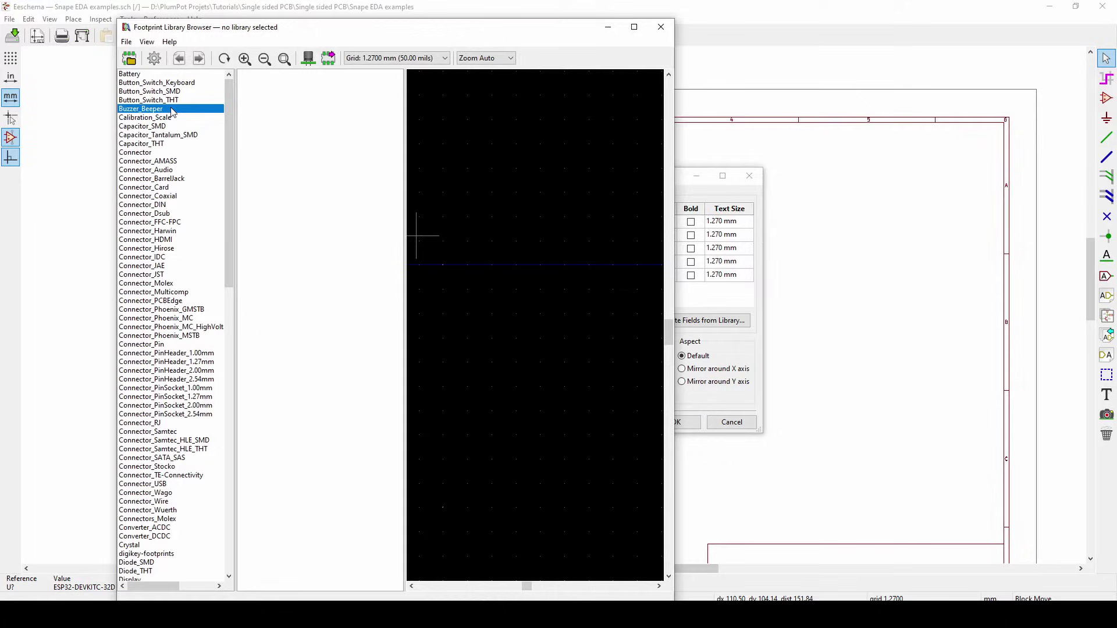
{"action": "key", "text": "Down"}
{"action": "key", "text": "Down"}
{"action": "key", "text": "Down"}
{"action": "key", "text": "Down"}
{"action": "key", "text": "Down"}
{"action": "key", "text": "Down"}
{"action": "key", "text": "Down"}
{"action": "key", "text": "Down"}
{"action": "key", "text": "Down"}
{"action": "key", "text": "Down"}
{"action": "key", "text": "Down"}
{"action": "key", "text": "Down"}
{"action": "key", "text": "Down"}
{"action": "key", "text": "Down"}
{"action": "key", "text": "Down"}
{"action": "key", "text": "Down"}
{"action": "key", "text": "Down"}
{"action": "key", "text": "Down"}
{"action": "key", "text": "Down"}
{"action": "key", "text": "Down"}
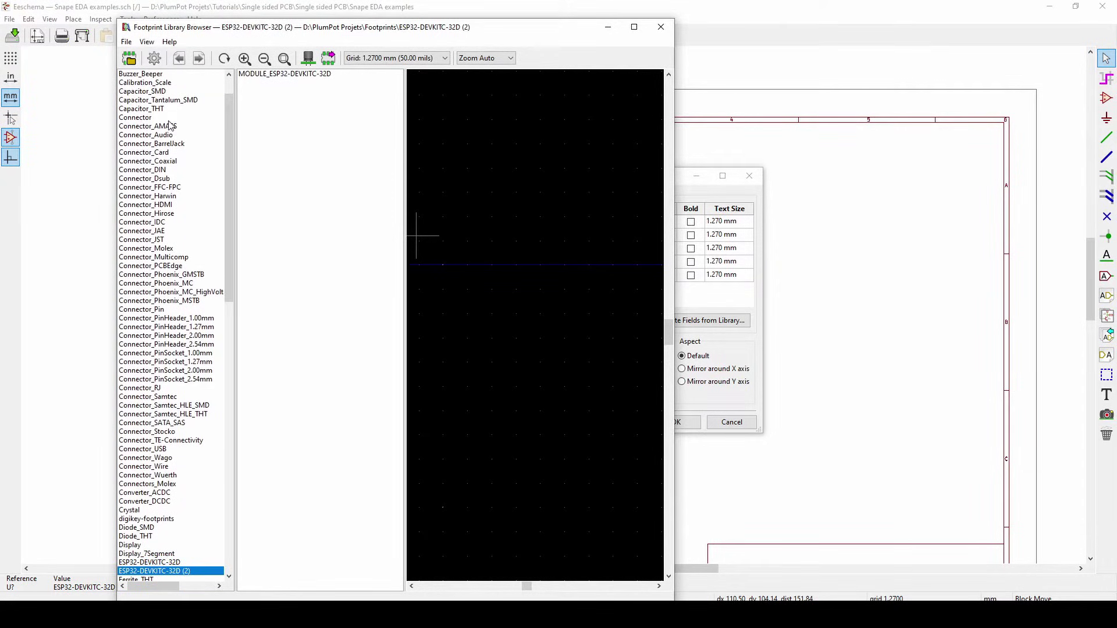
{"action": "left_click", "coordinate": [182, 563]}
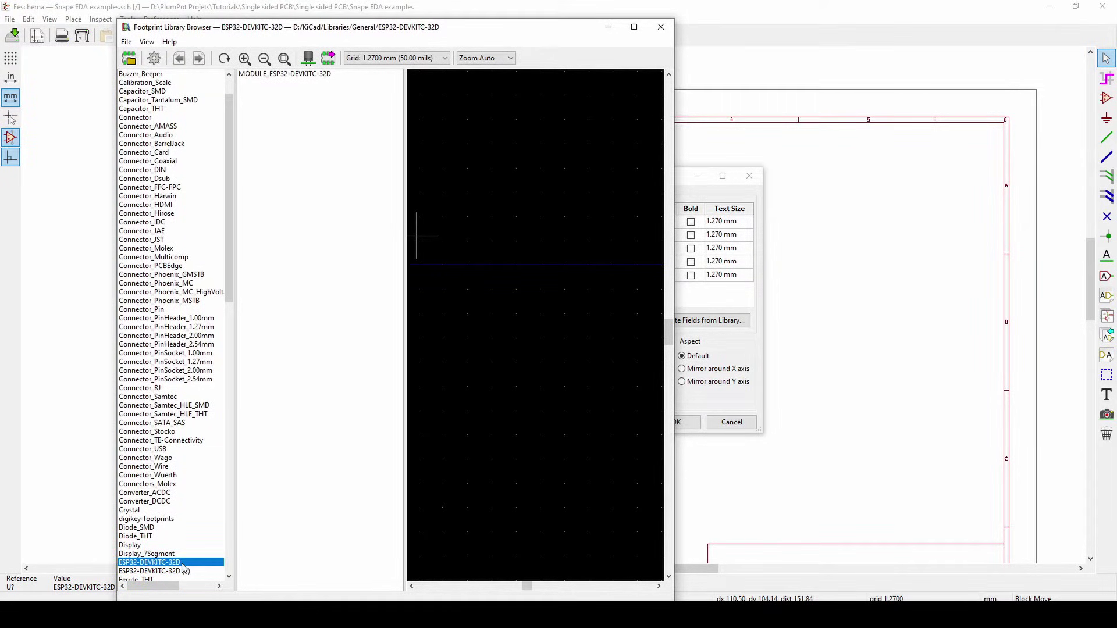
{"action": "left_click", "coordinate": [306, 76]}
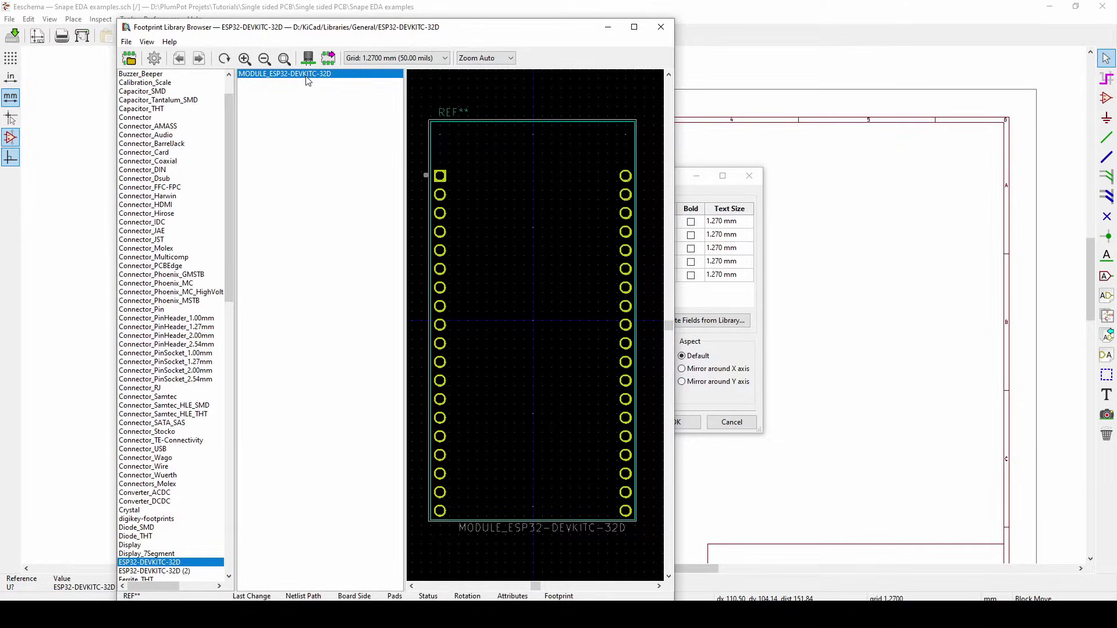
{"action": "double_click", "coordinate": [306, 75]}
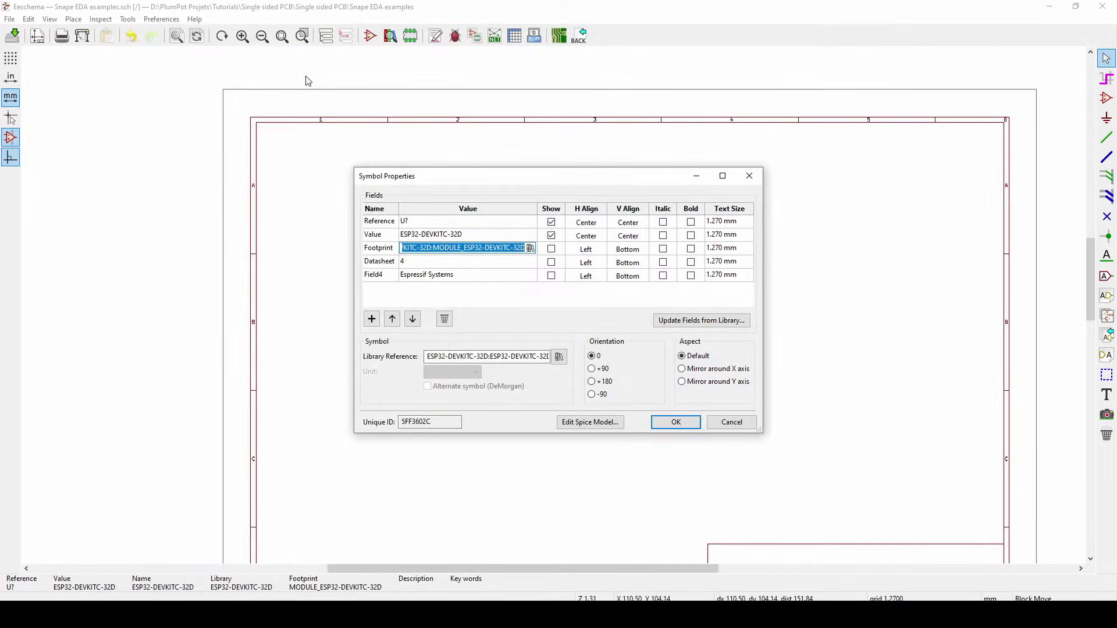
{"action": "left_click", "coordinate": [698, 422]}
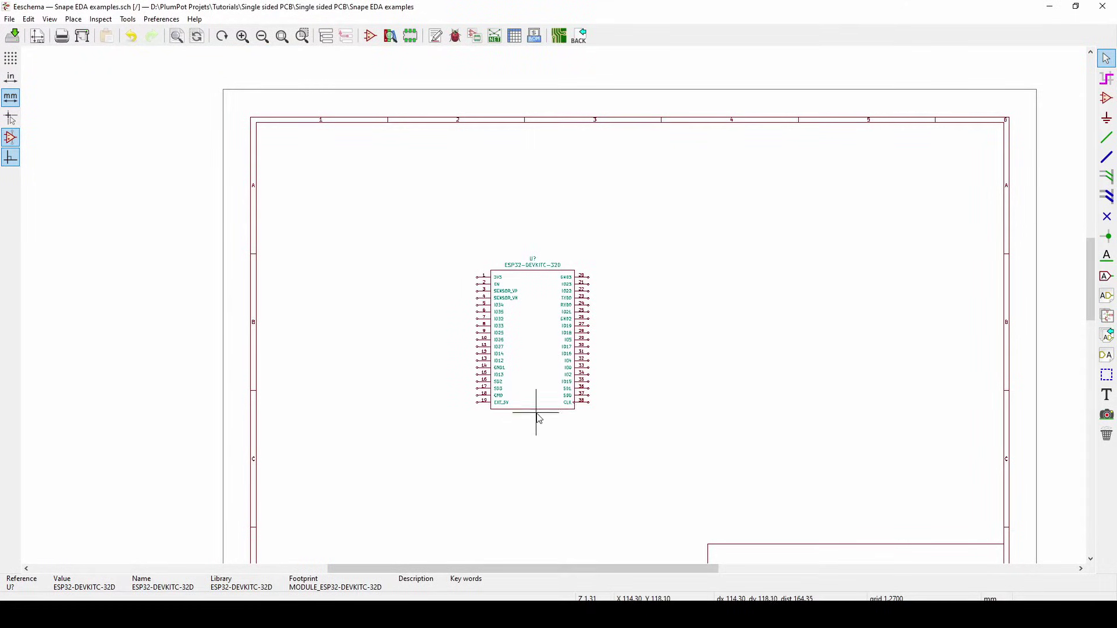
Step: Annotate the schematic so the ESP32 symbol becomes U1
{"action": "left_click", "coordinate": [536, 417]}
{"action": "left_click", "coordinate": [128, 18]}
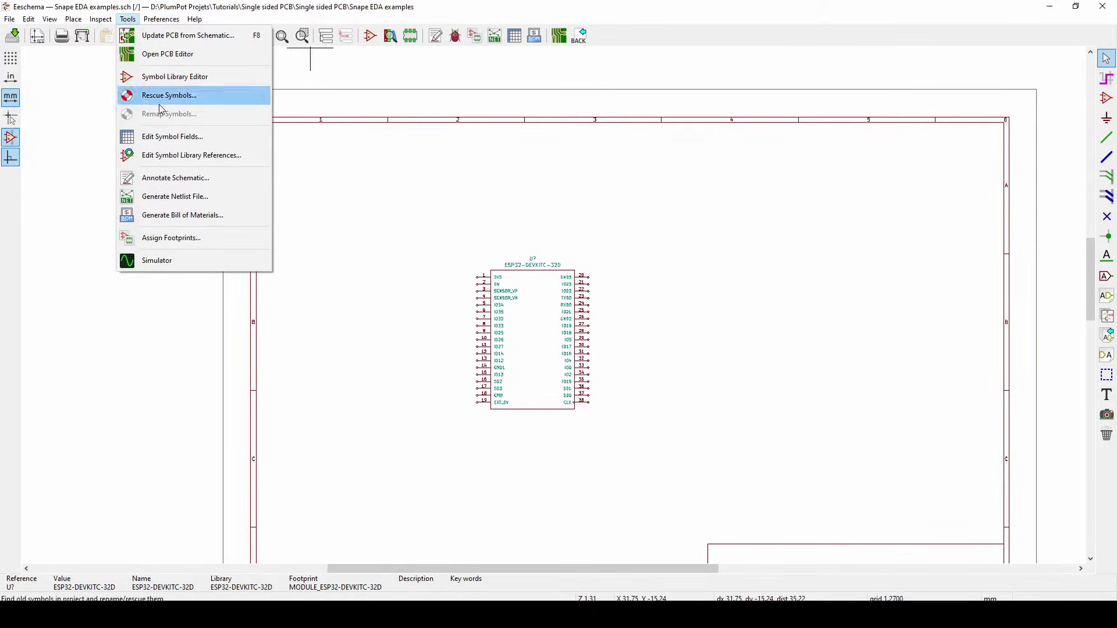
{"action": "left_click", "coordinate": [188, 173]}
{"action": "left_click", "coordinate": [641, 421]}
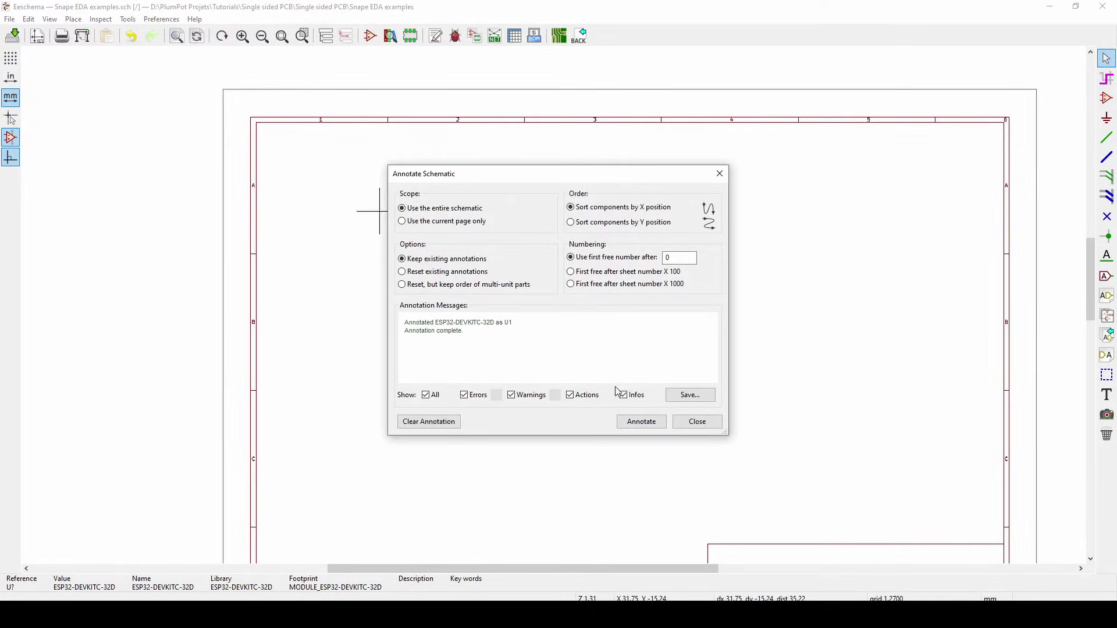
{"action": "left_click", "coordinate": [697, 421]}
{"action": "scroll", "coordinate": [550, 314], "scroll_direction": "up", "scroll_amount": 3}
{"action": "scroll", "coordinate": [550, 319], "scroll_direction": "down", "scroll_amount": 3}
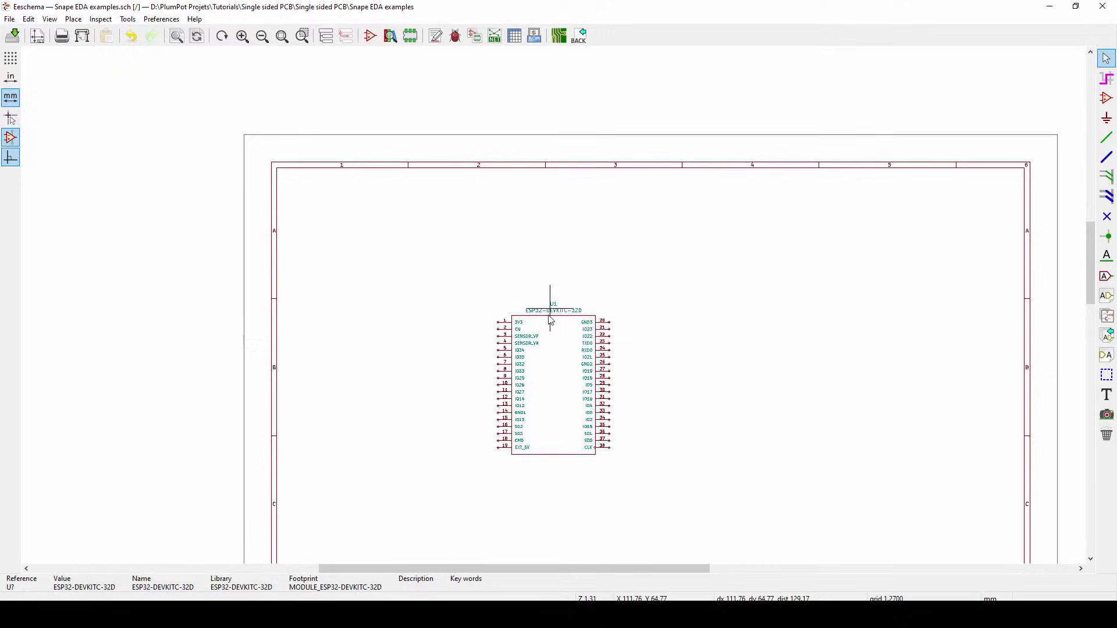
Step: Update the PCB from the schematic and place the U1 footprint on the board
{"action": "left_click", "coordinate": [127, 19]}
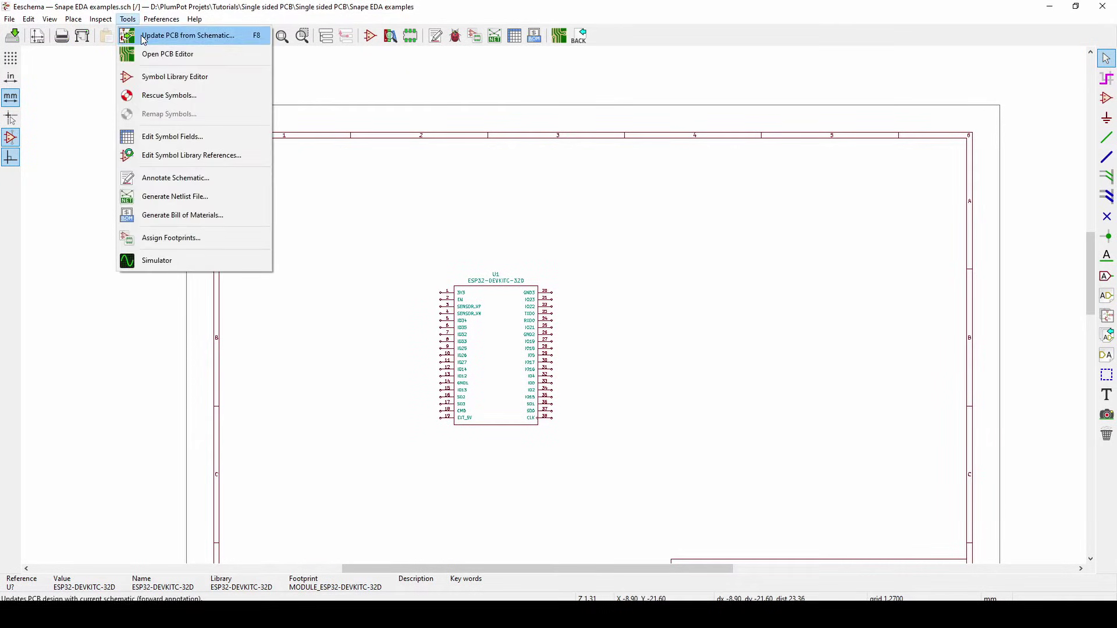
{"action": "left_click", "coordinate": [142, 37]}
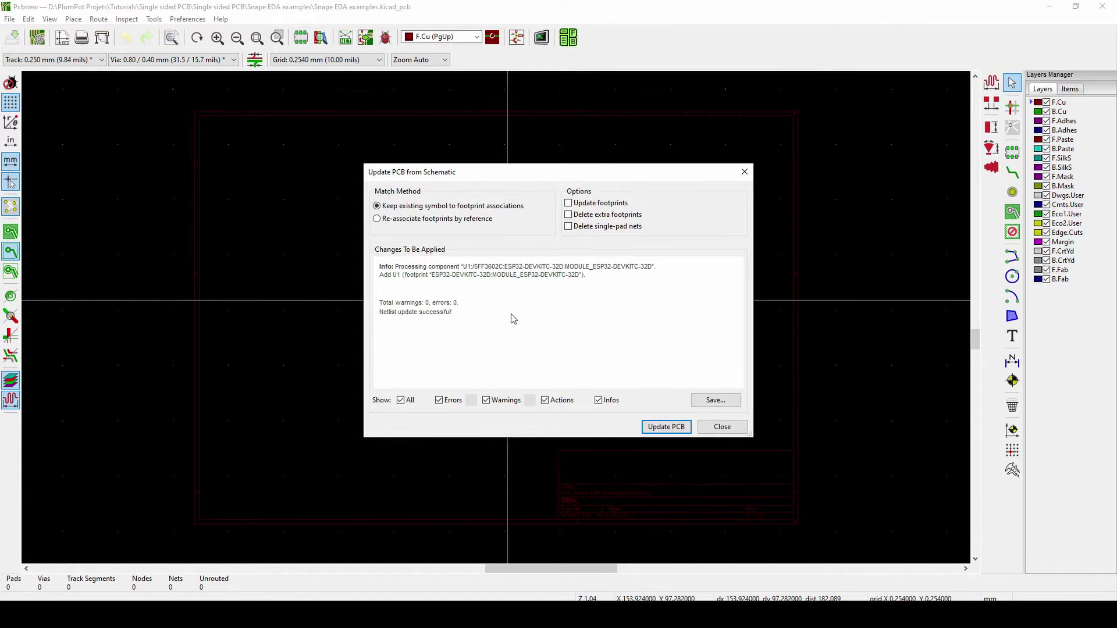
{"action": "left_click", "coordinate": [666, 426]}
{"action": "left_click", "coordinate": [722, 427]}
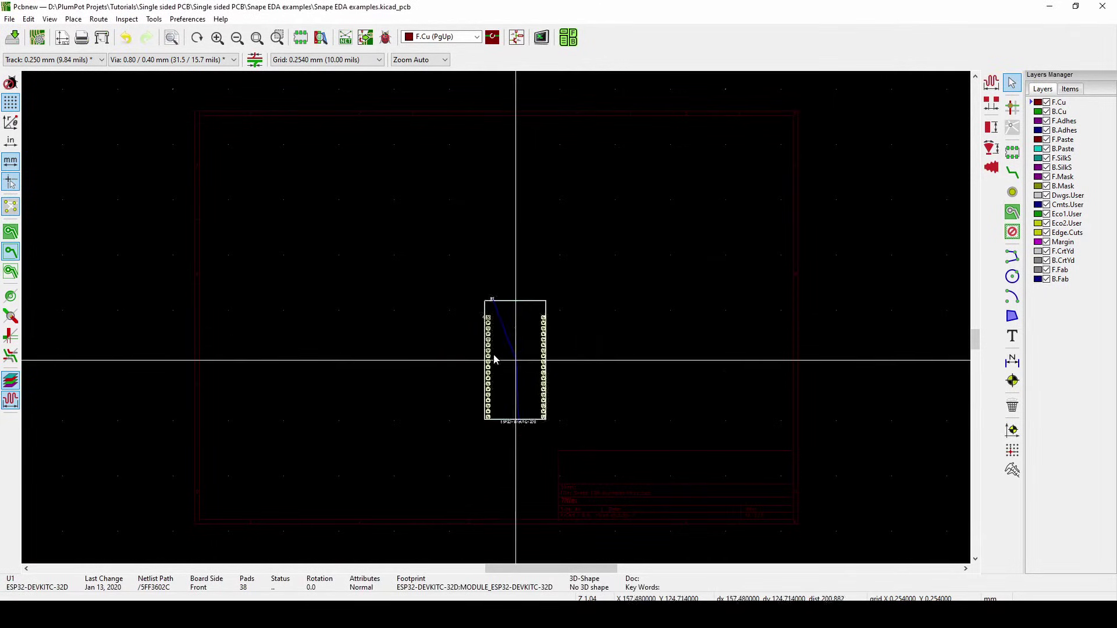
{"action": "left_click", "coordinate": [469, 334]}
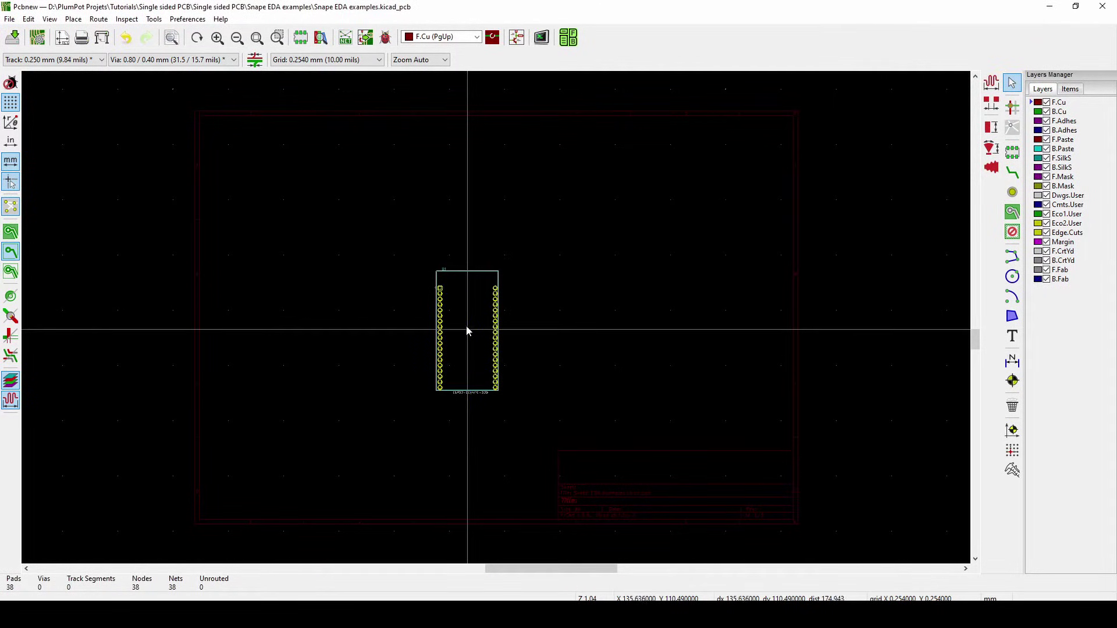
Step: Inspect the board in the 3D viewer, then select the ESP32 footprint
{"action": "scroll", "coordinate": [467, 331], "scroll_direction": "down", "scroll_amount": 1}
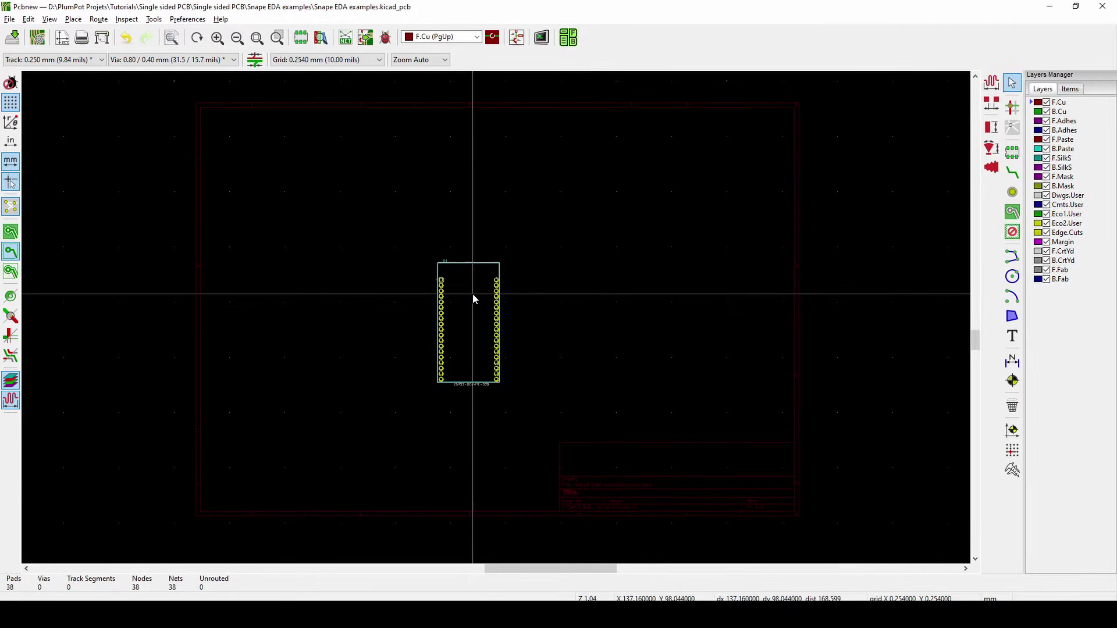
{"action": "key", "text": "alt+3"}
{"action": "left_click_drag", "start_coordinate": [803, 389], "coordinate": [827, 192]}
{"action": "left_click", "coordinate": [1103, 9]}
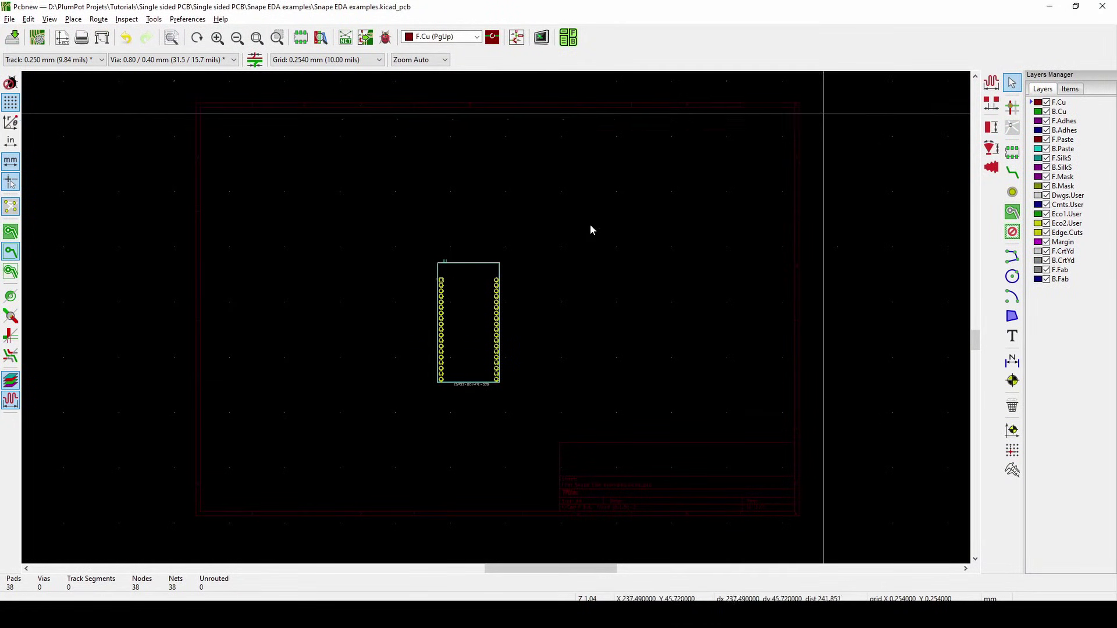
{"action": "left_click", "coordinate": [444, 298]}
Step: In U1's footprint properties 3D Settings, browse for a model and collapse the packages3d folder tree
{"action": "double_click", "coordinate": [476, 289]}
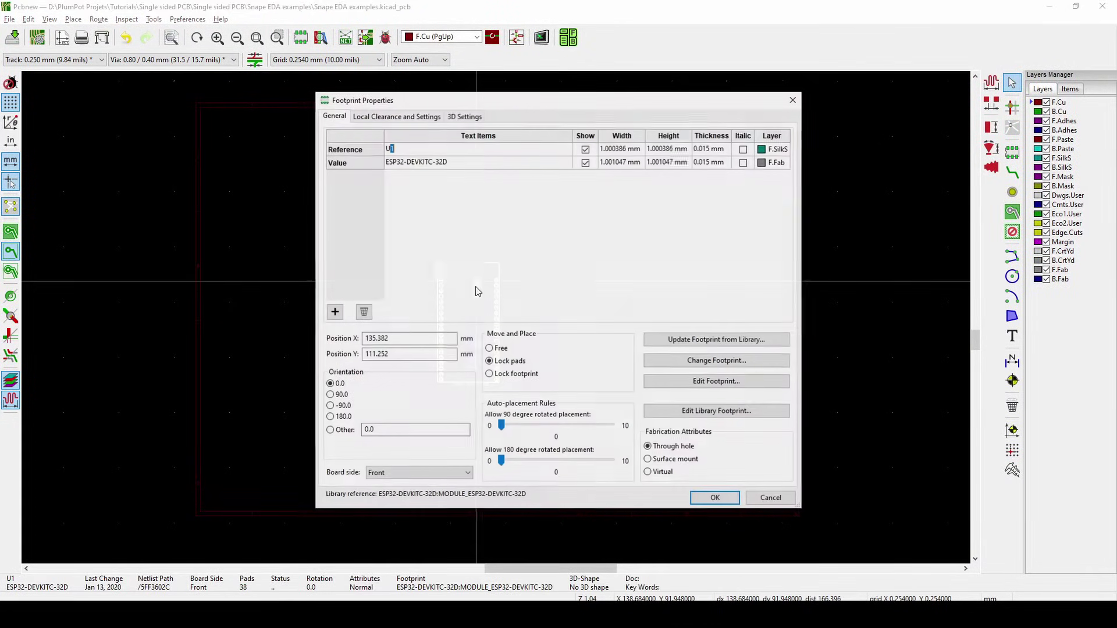
{"action": "left_click", "coordinate": [461, 117]}
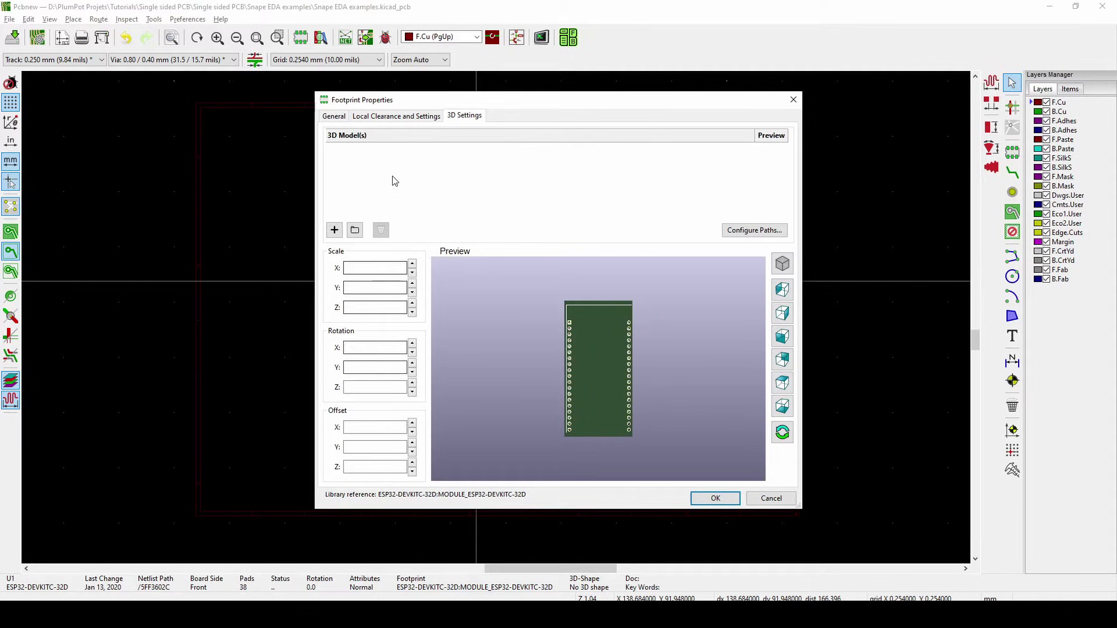
{"action": "left_click", "coordinate": [355, 231]}
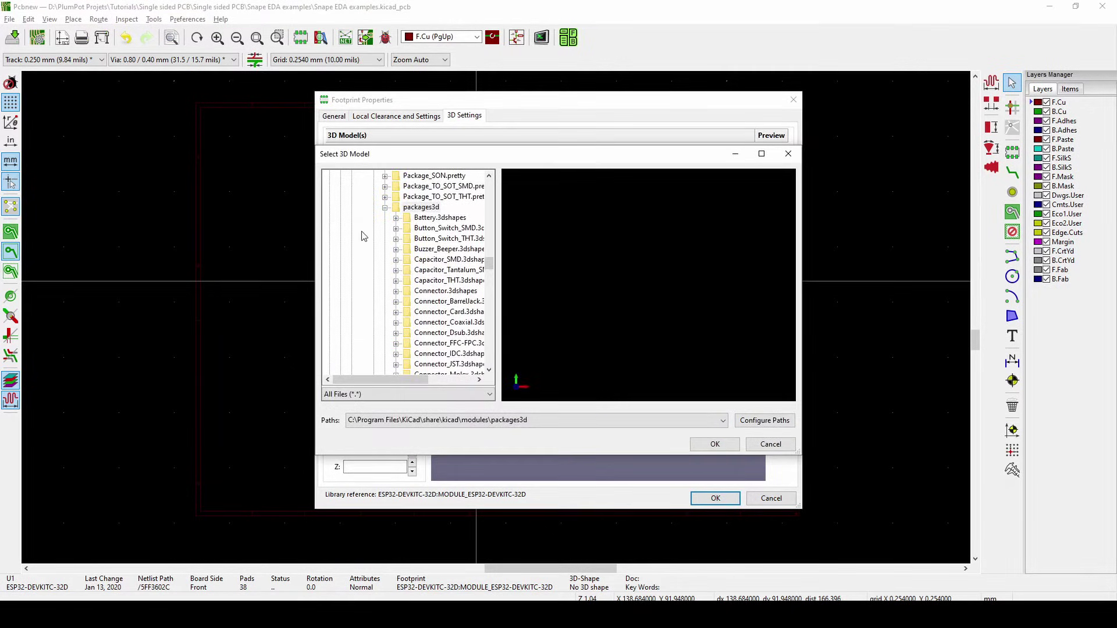
{"action": "left_click", "coordinate": [385, 207]}
{"action": "scroll", "coordinate": [422, 311], "scroll_direction": "up", "scroll_amount": 8}
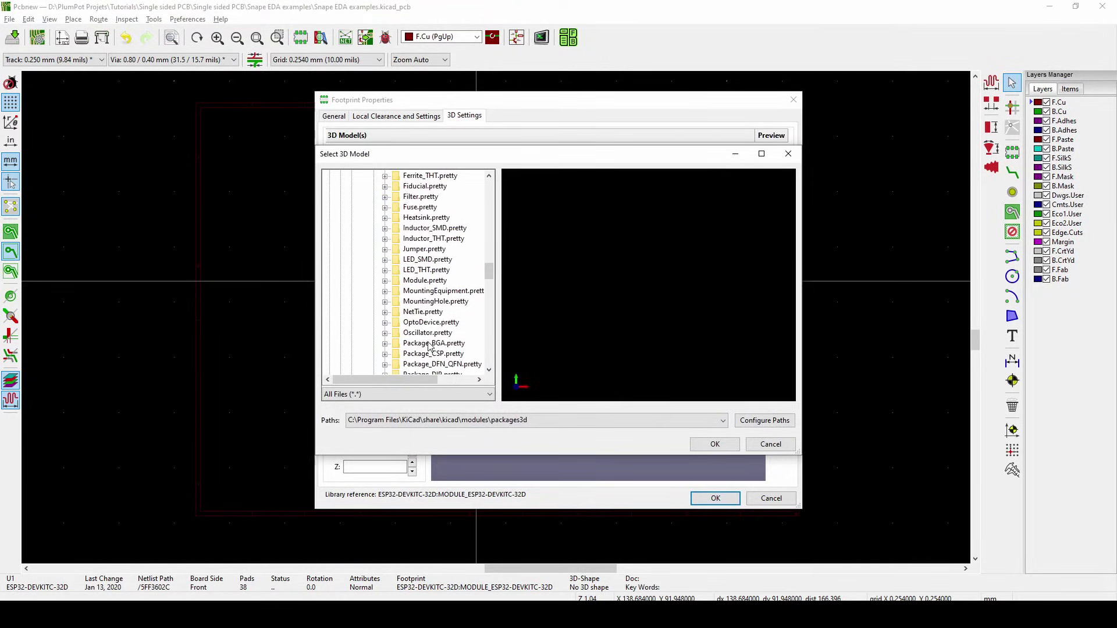
{"action": "scroll", "coordinate": [429, 348], "scroll_direction": "up", "scroll_amount": 15}
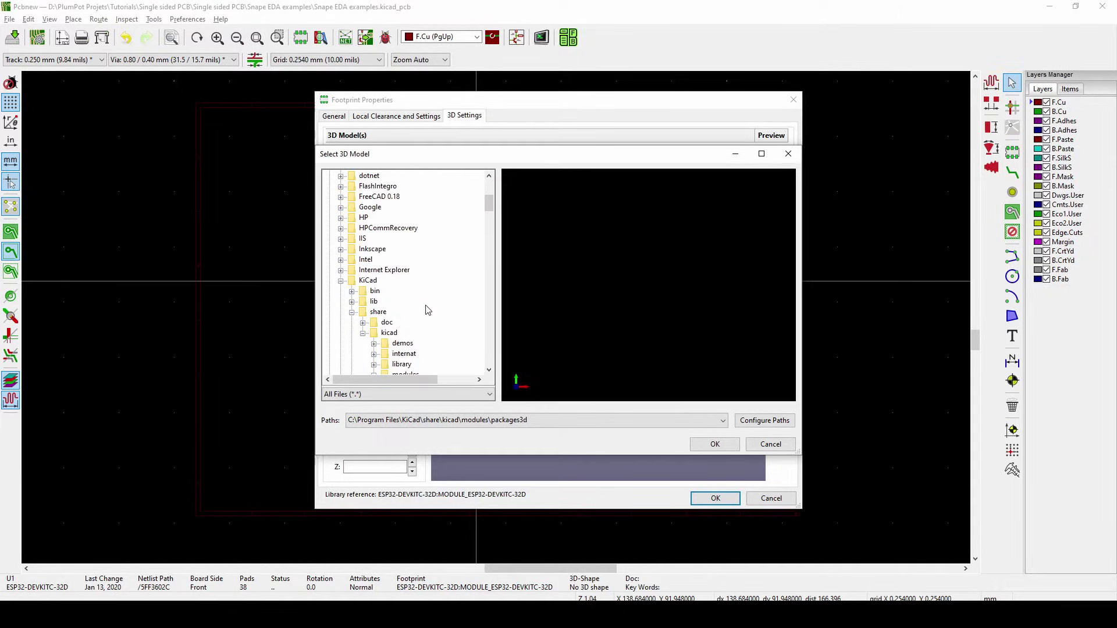
{"action": "left_click", "coordinate": [341, 280]}
{"action": "scroll", "coordinate": [350, 308], "scroll_direction": "up", "scroll_amount": 7}
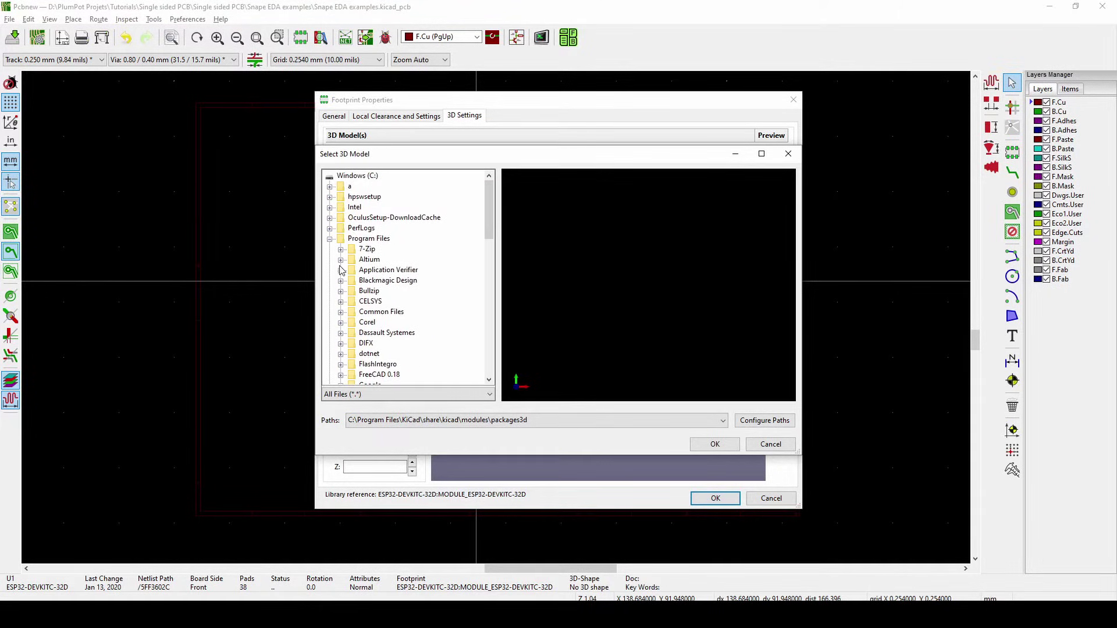
{"action": "left_click", "coordinate": [330, 239]}
Step: Choose ESP32-DEVKITC-32D.step from D:\PlumPot Projets\Footprints\ESP32-DEVKITC-32D (2) as the 3D model
{"action": "left_click", "coordinate": [329, 302]}
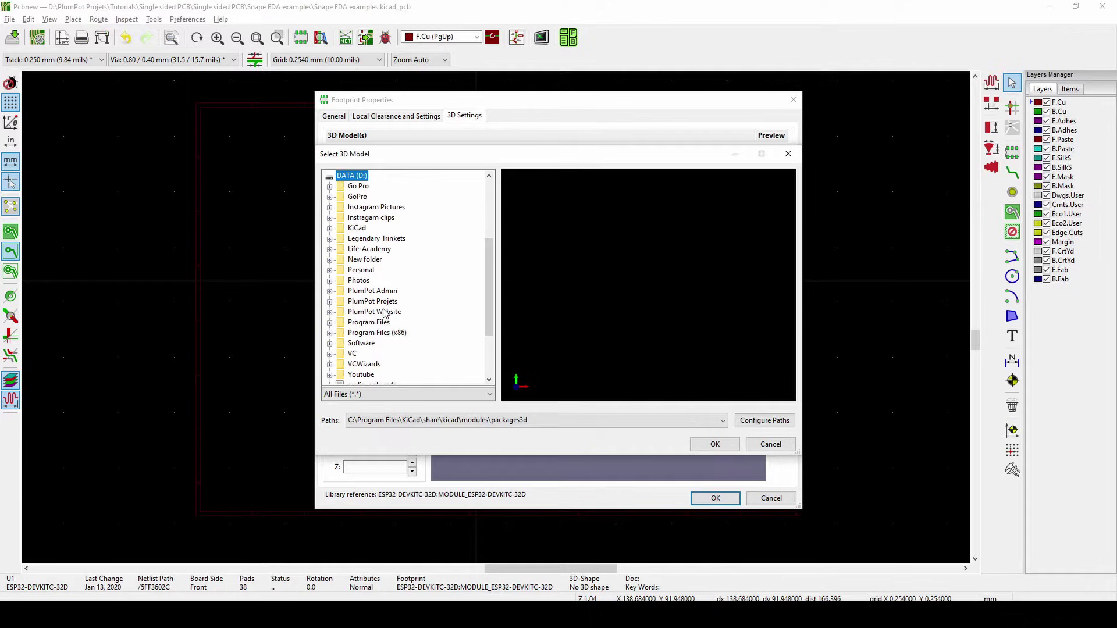
{"action": "left_click", "coordinate": [385, 302]}
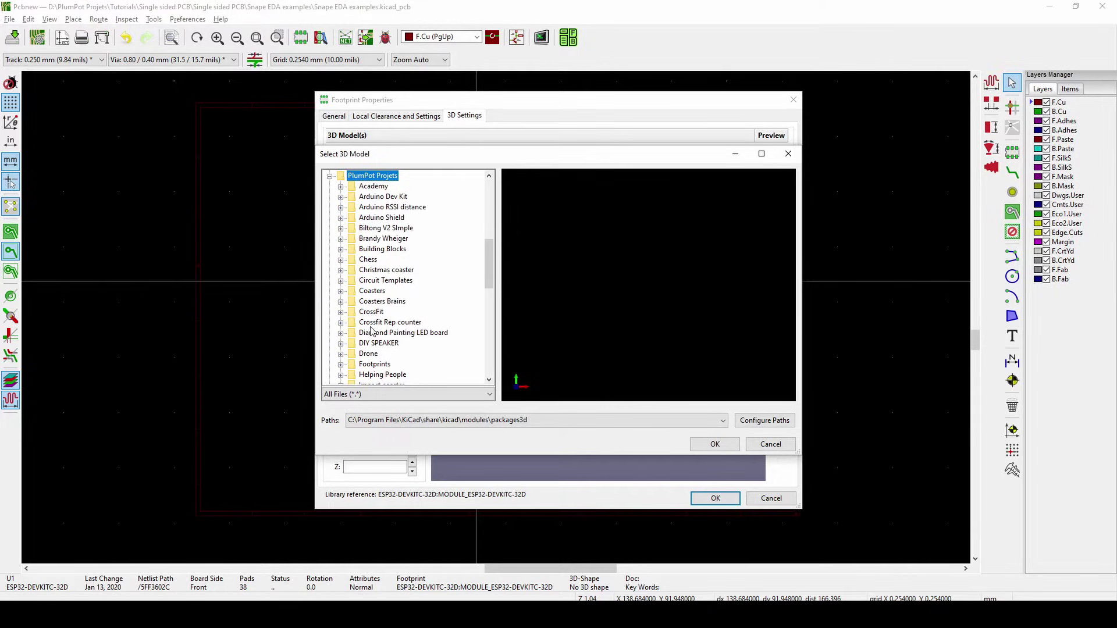
{"action": "left_click", "coordinate": [376, 365]}
{"action": "left_click", "coordinate": [392, 357]}
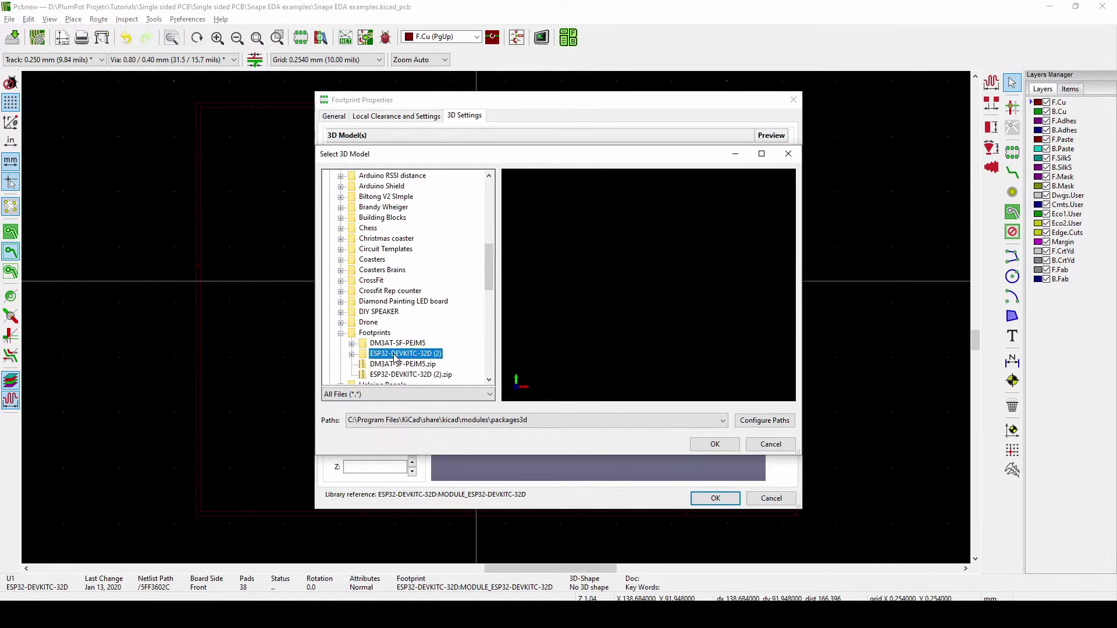
{"action": "left_click", "coordinate": [431, 344]}
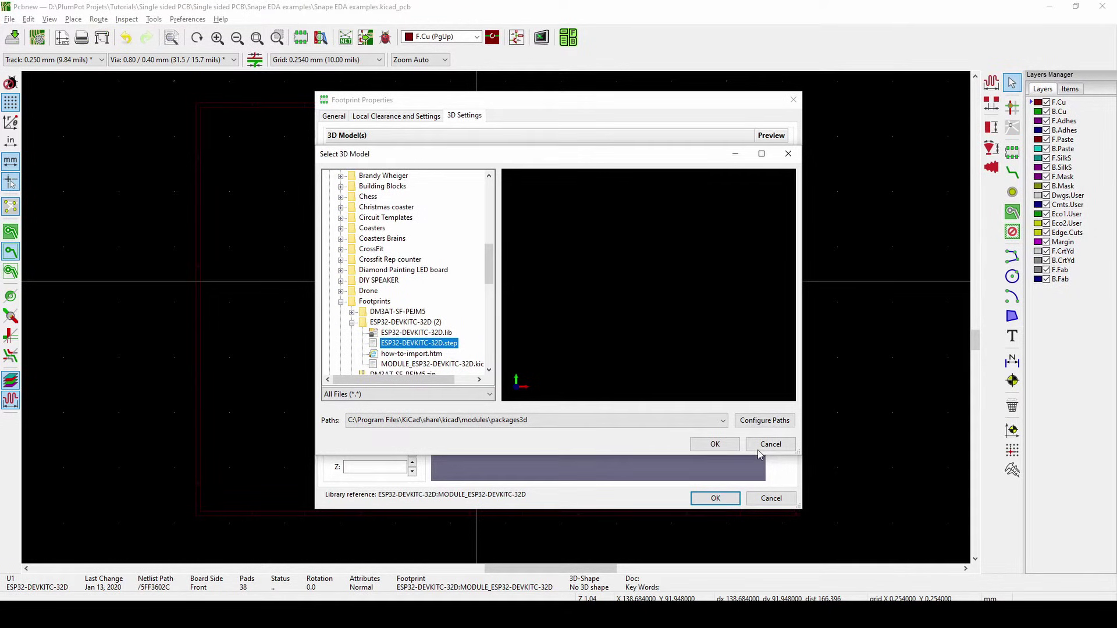
{"action": "left_click", "coordinate": [715, 444]}
Step: Rotate the ESP32 3D model -90° about X, leaving Y rotation at 0
{"action": "left_click_drag", "start_coordinate": [693, 436], "coordinate": [430, 365]}
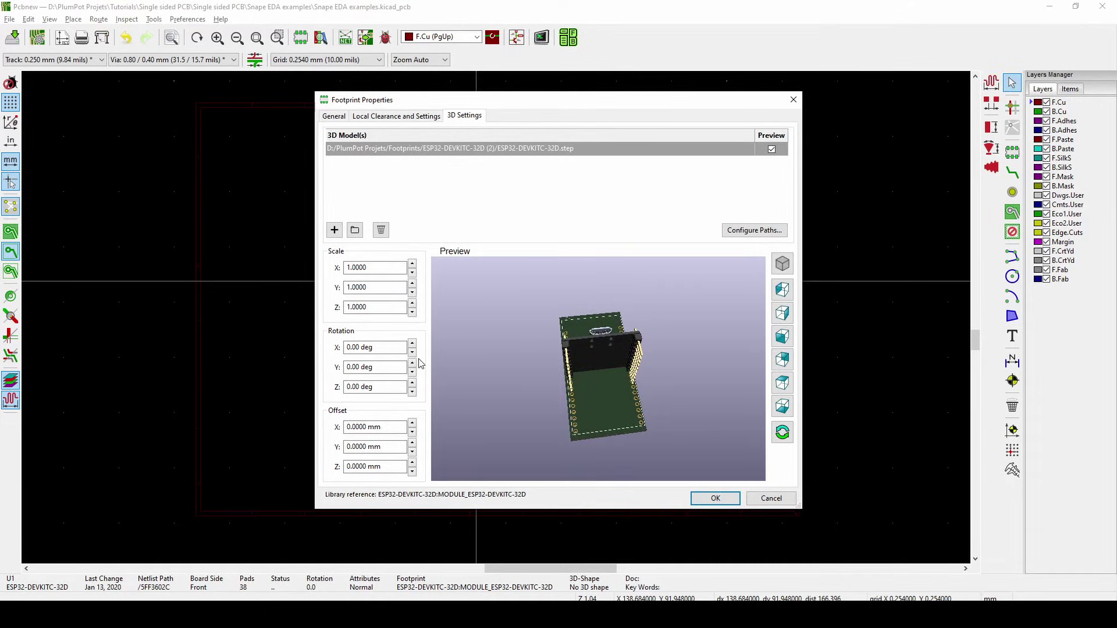
{"action": "left_click", "coordinate": [412, 372]}
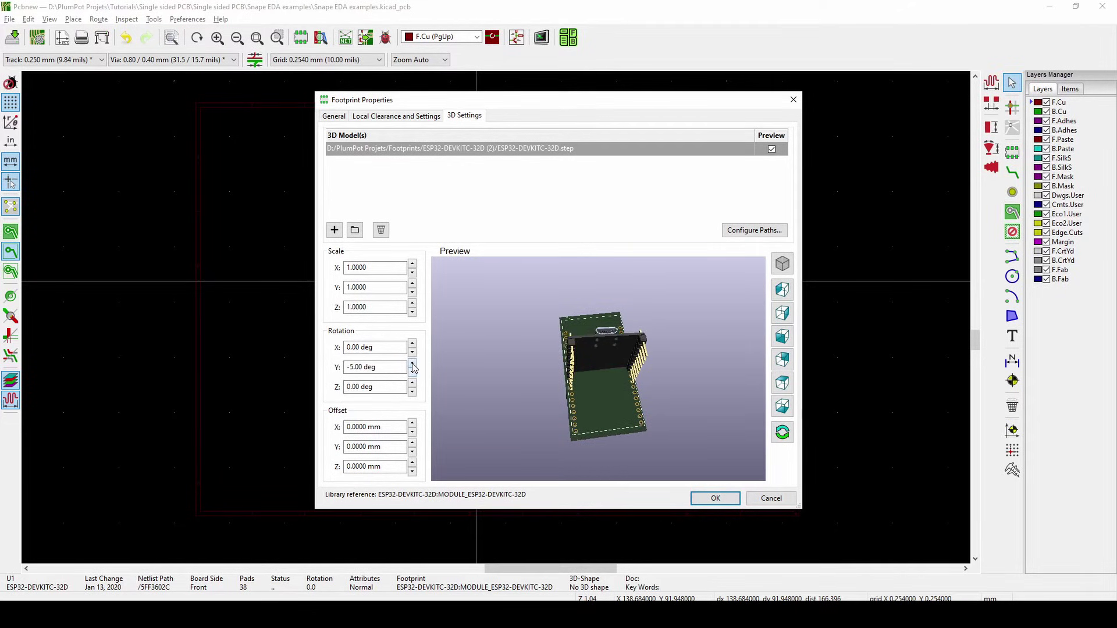
{"action": "left_click", "coordinate": [413, 364]}
{"action": "left_click", "coordinate": [413, 354]}
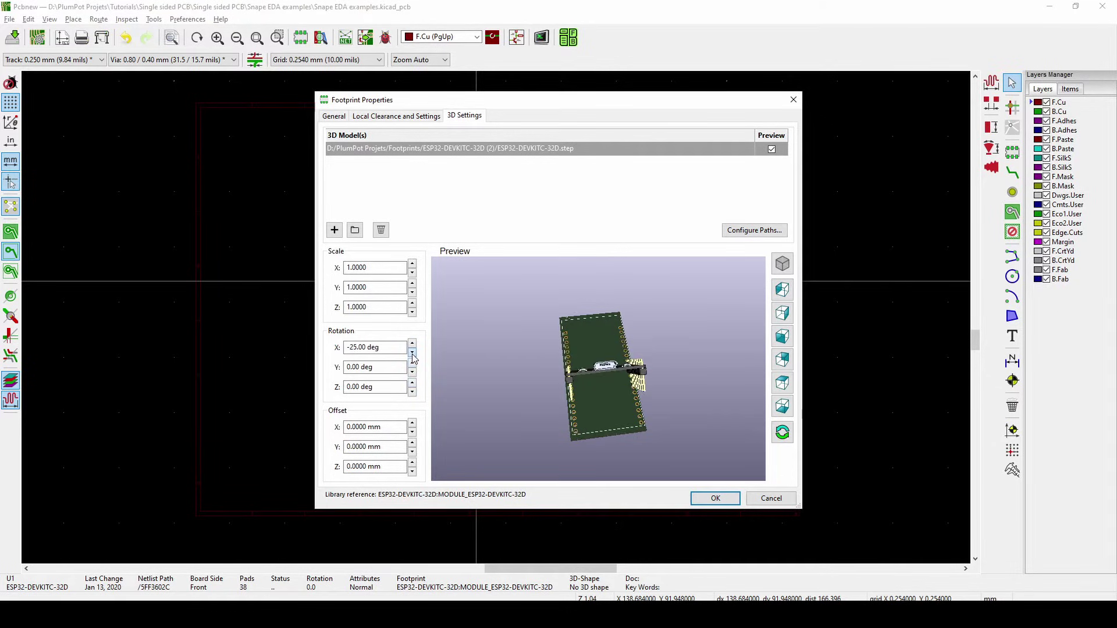
{"action": "left_click", "coordinate": [412, 353]}
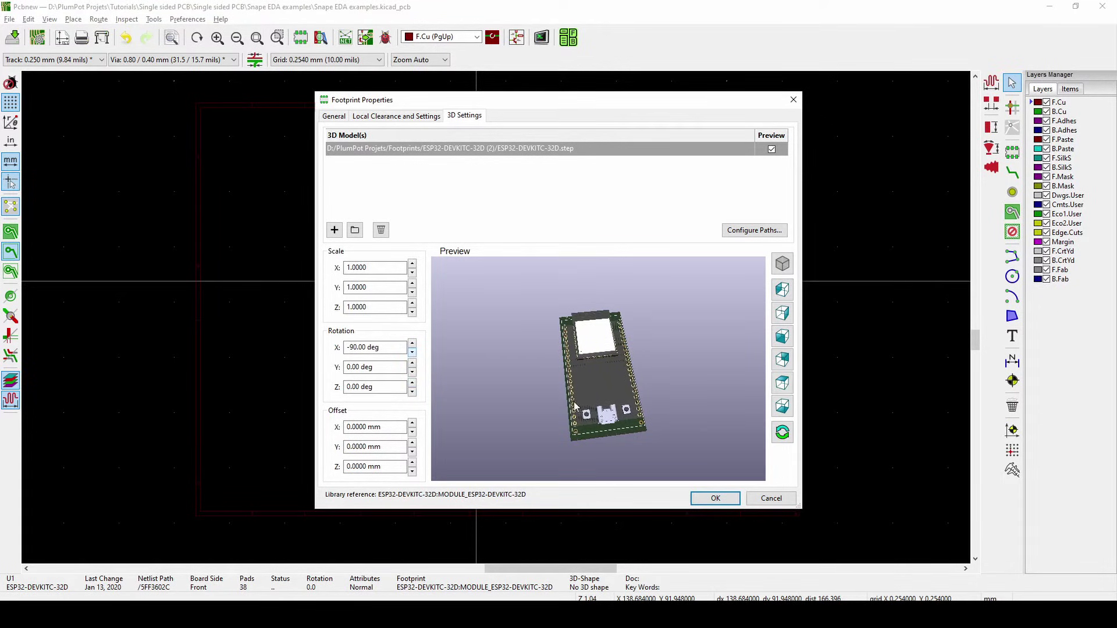
Step: Offset the model 4.5 mm in Z and -3 mm in Y, checking alignment in the preview
{"action": "left_click_drag", "start_coordinate": [574, 405], "coordinate": [623, 343]}
{"action": "scroll", "coordinate": [574, 387], "scroll_direction": "up", "scroll_amount": 5}
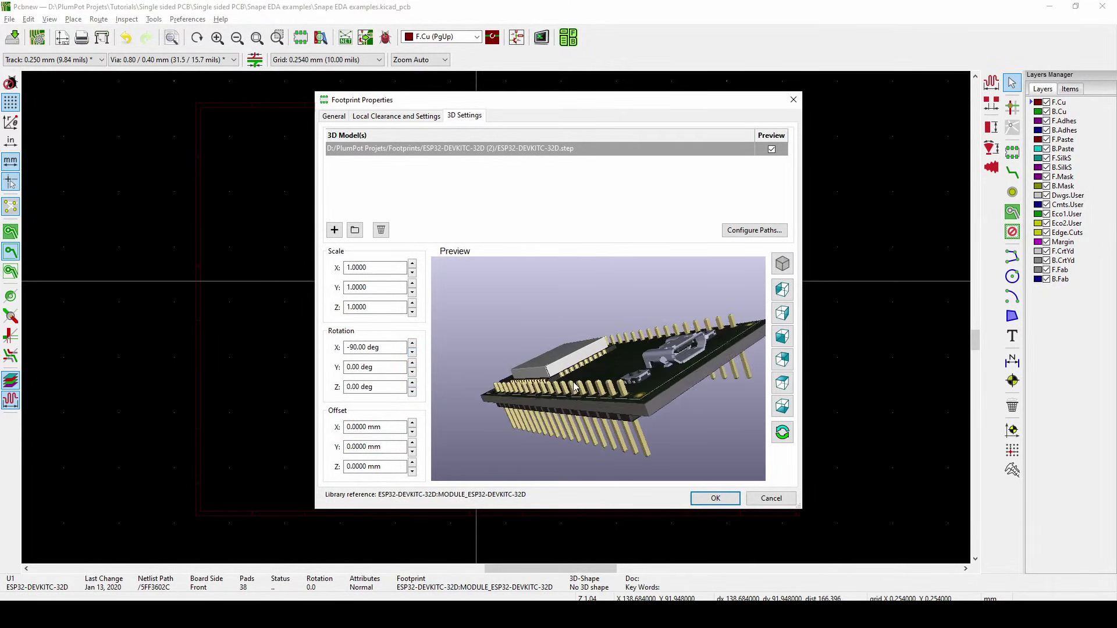
{"action": "left_click_drag", "start_coordinate": [575, 387], "coordinate": [522, 425]}
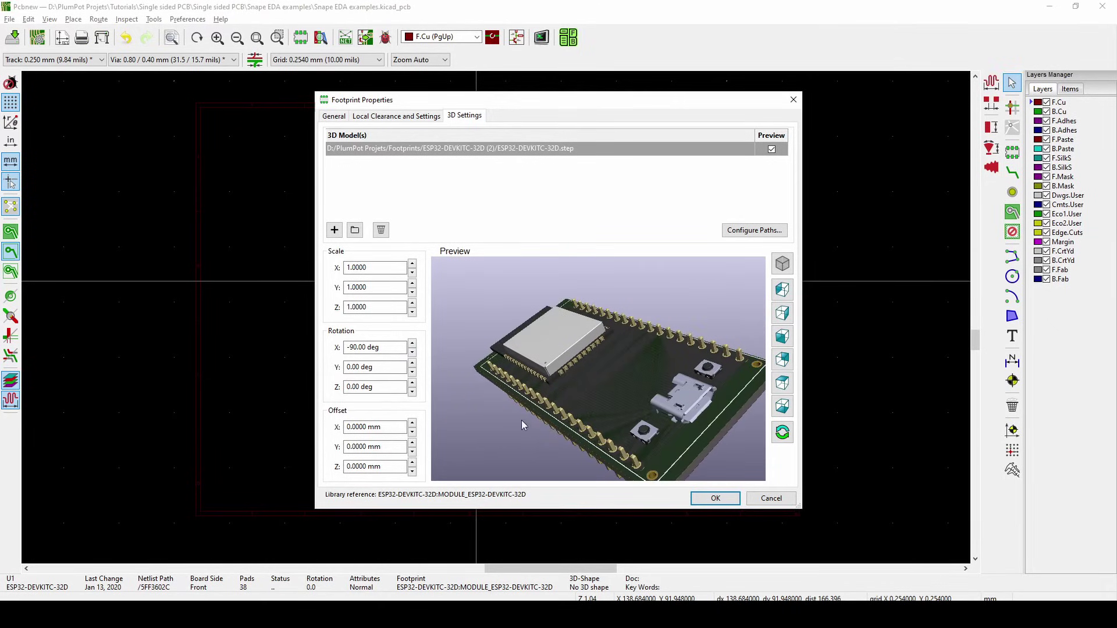
{"action": "left_click", "coordinate": [413, 464]}
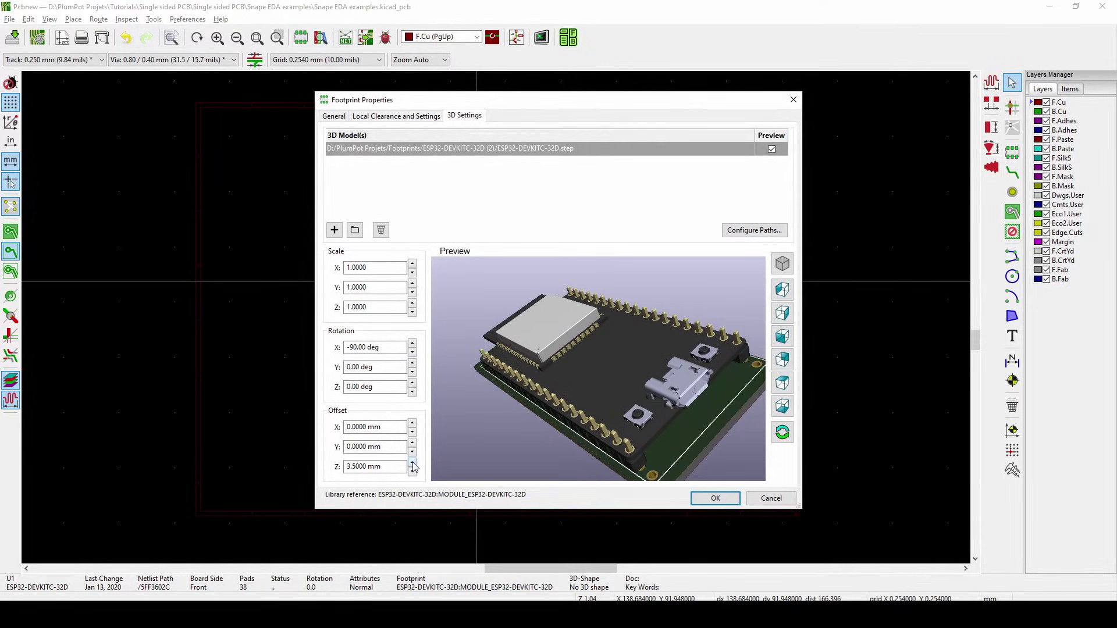
{"action": "left_click", "coordinate": [413, 463]}
{"action": "left_click", "coordinate": [412, 453]}
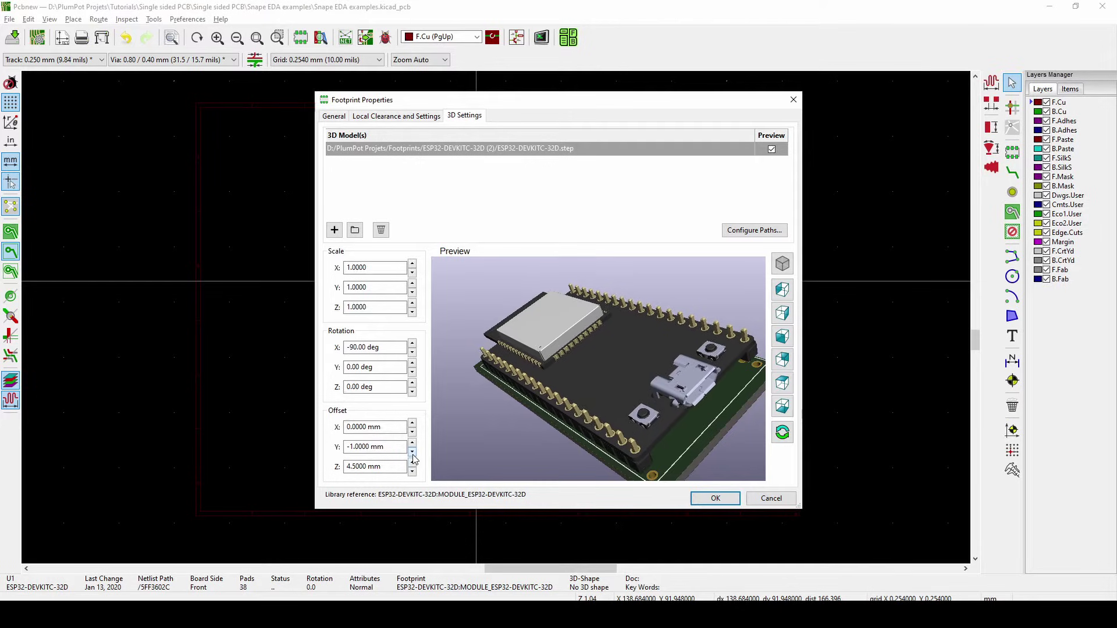
{"action": "left_click_drag", "start_coordinate": [575, 309], "coordinate": [477, 343]}
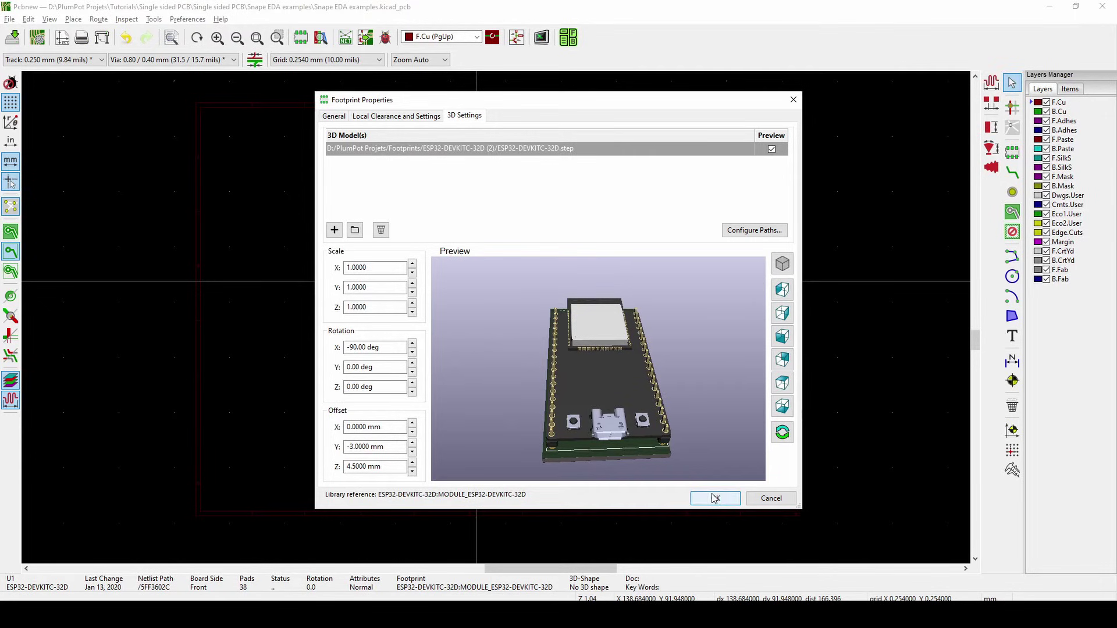
{"action": "left_click_drag", "start_coordinate": [706, 463], "coordinate": [630, 389]}
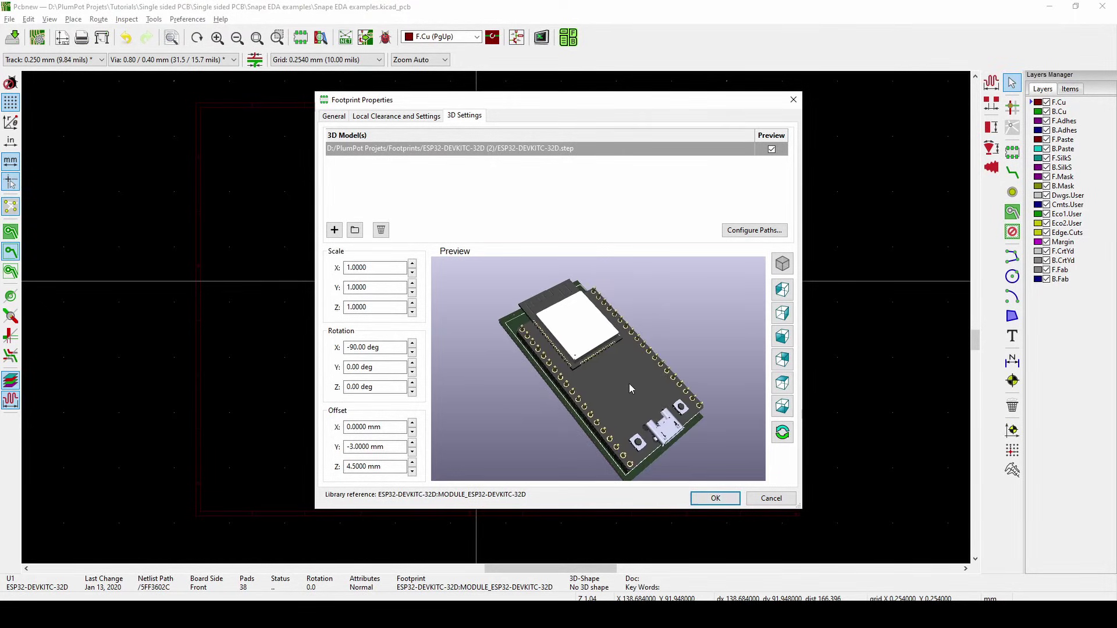
Step: Apply the 3D model settings, inspect the footprint pads, and clear the selection
{"action": "left_click", "coordinate": [713, 499]}
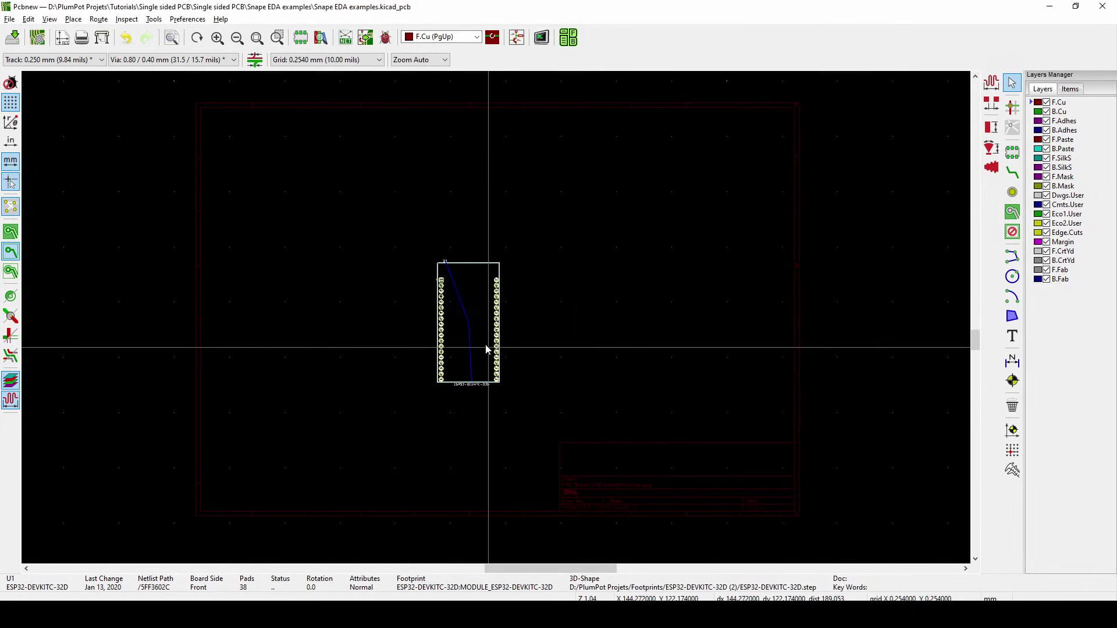
{"action": "scroll", "coordinate": [486, 349], "scroll_direction": "up", "scroll_amount": 8}
{"action": "scroll", "coordinate": [592, 343], "scroll_direction": "up", "scroll_amount": 2}
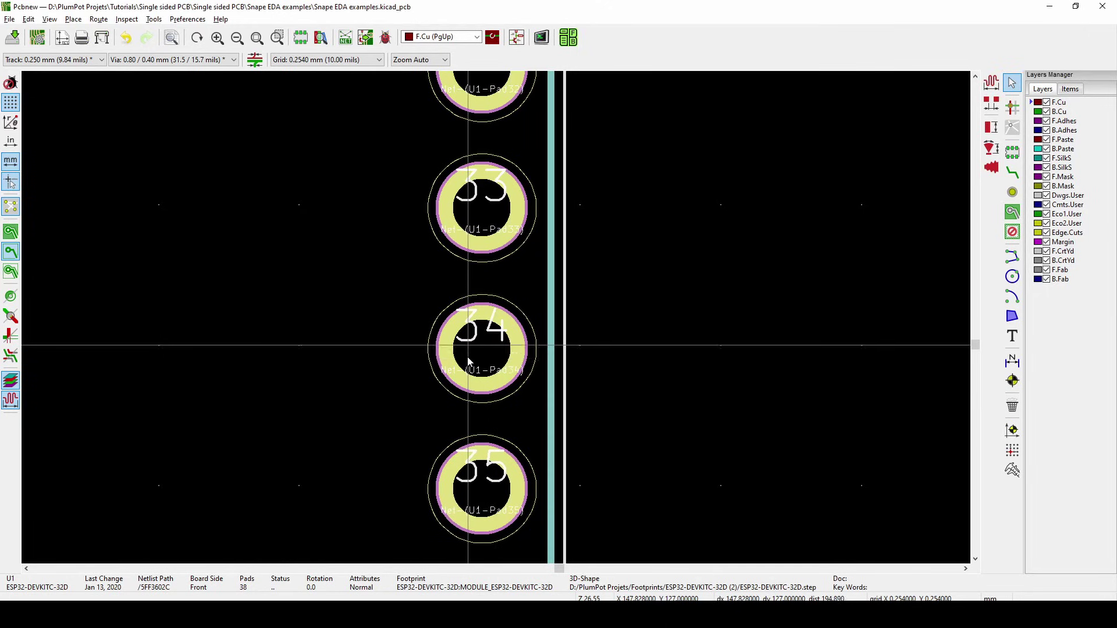
{"action": "scroll", "coordinate": [512, 355], "scroll_direction": "down", "scroll_amount": 2}
{"action": "scroll", "coordinate": [599, 456], "scroll_direction": "left", "scroll_amount": 5, "text": "ctrl"}
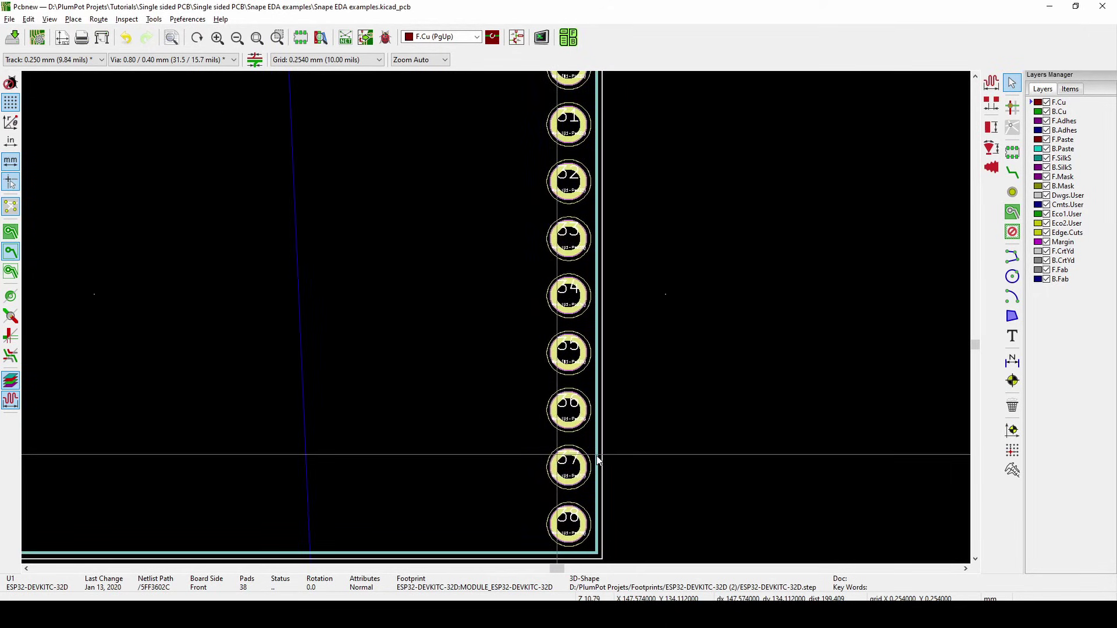
{"action": "left_click", "coordinate": [520, 332]}
Step: Bring up the schematic and zoom around the U1 ESP32-DEVKITC-32D symbol
{"action": "mouse_move", "coordinate": [582, 617]}
{"action": "left_click", "coordinate": [579, 582]}
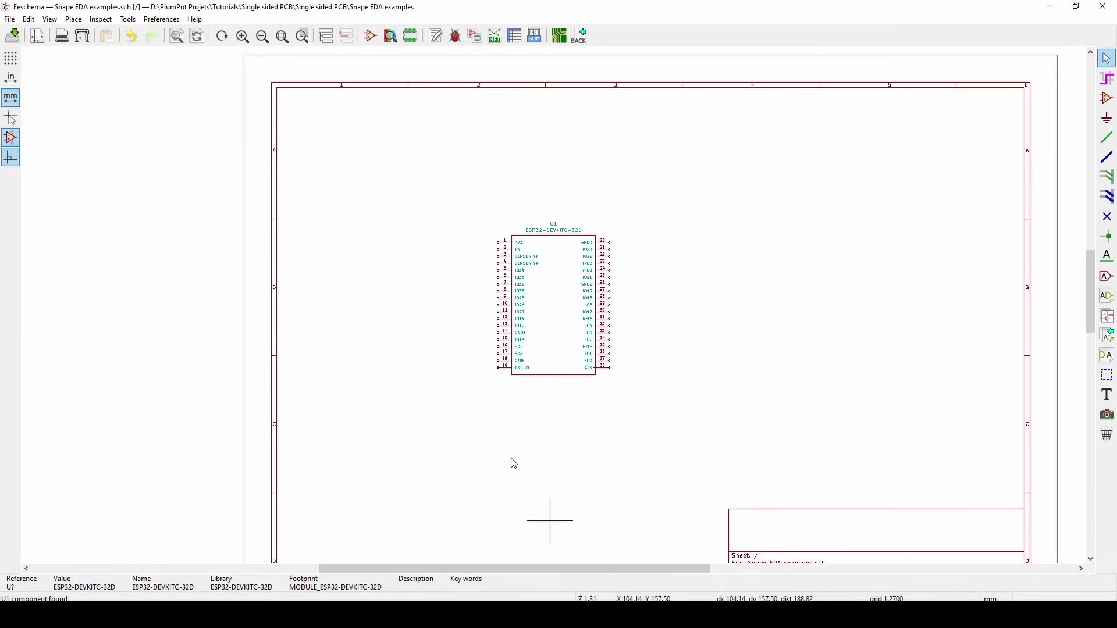
{"action": "scroll", "coordinate": [561, 311], "scroll_direction": "up", "scroll_amount": 2}
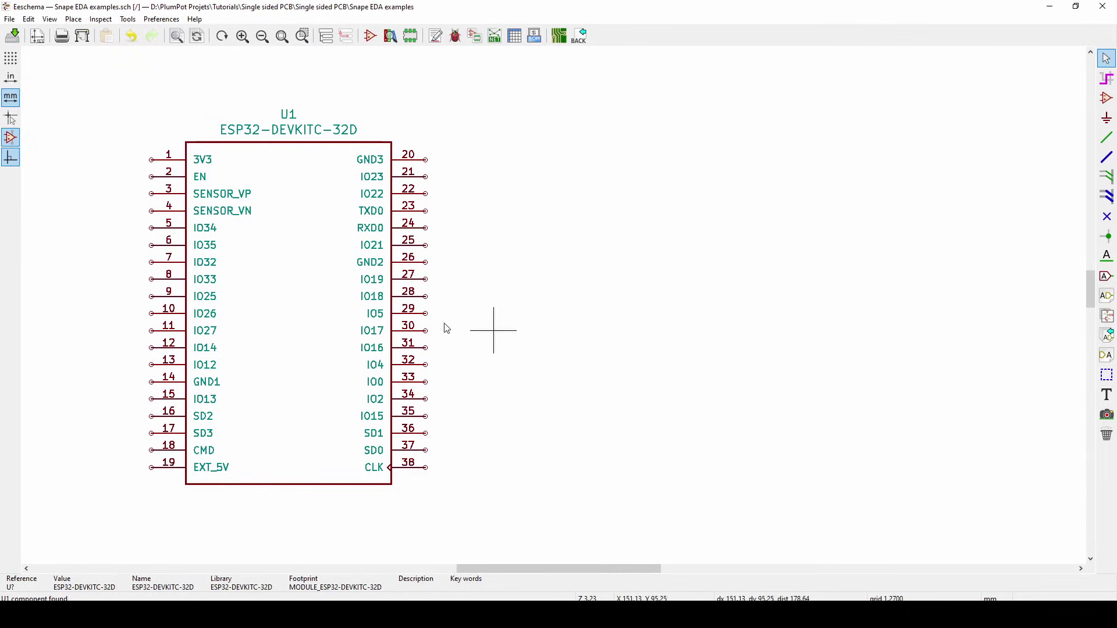
{"action": "scroll", "coordinate": [253, 373], "scroll_direction": "up", "scroll_amount": 1}
{"action": "scroll", "coordinate": [407, 367], "scroll_direction": "down", "scroll_amount": 1}
{"action": "scroll", "coordinate": [405, 359], "scroll_direction": "up", "scroll_amount": 1}
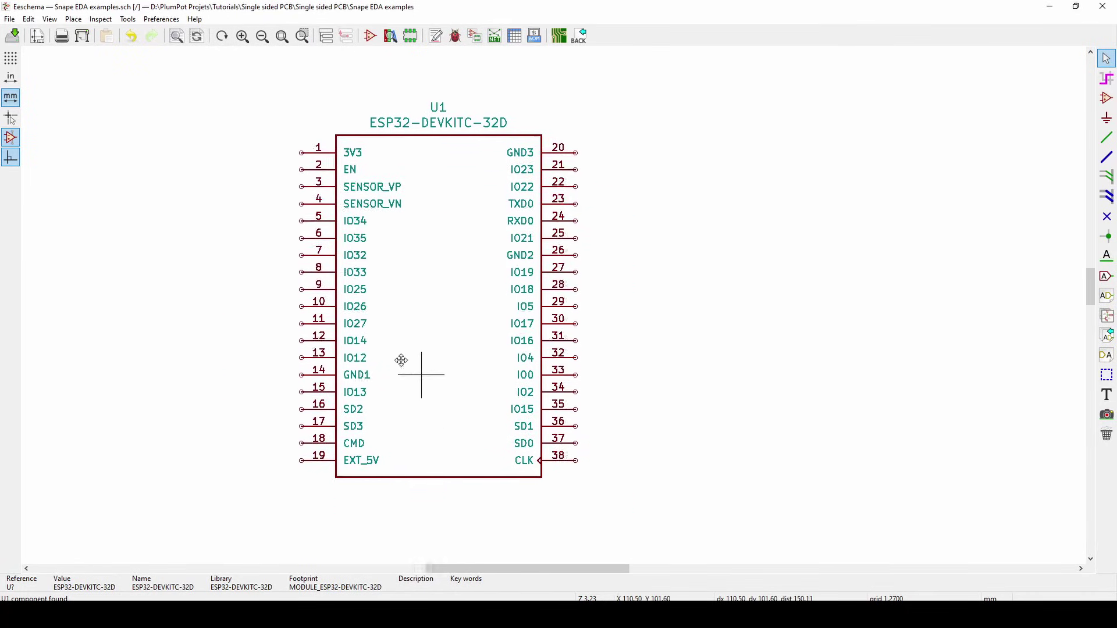
{"action": "scroll", "coordinate": [356, 394], "scroll_direction": "down", "scroll_amount": 1}
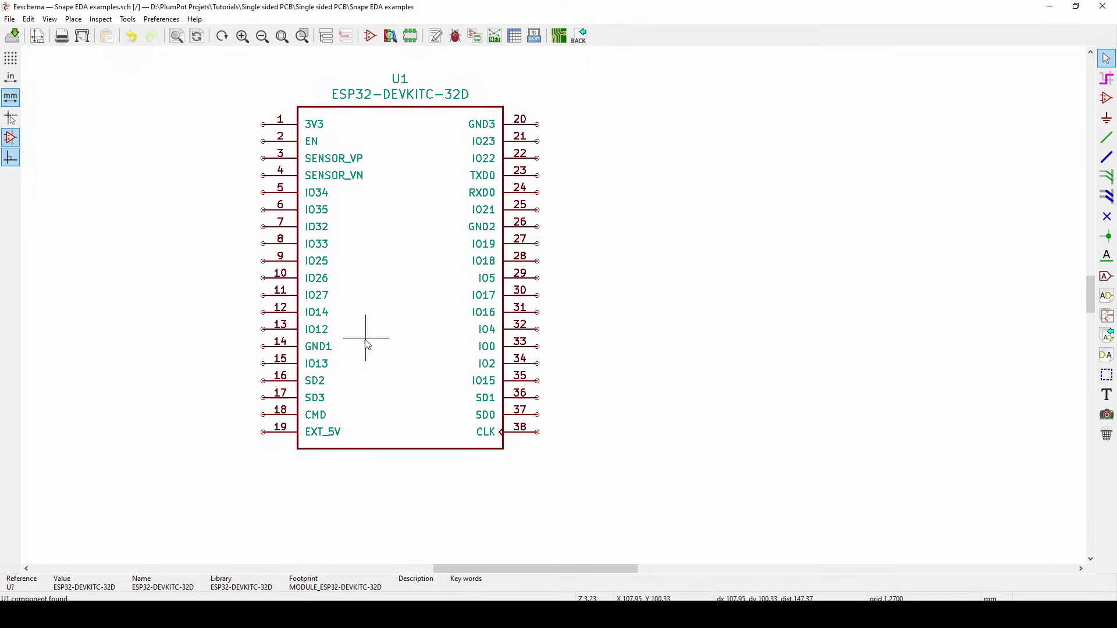
Step: Glance back at the PCB layout, then return to the schematic showing U1
{"action": "mouse_move", "coordinate": [585, 611]}
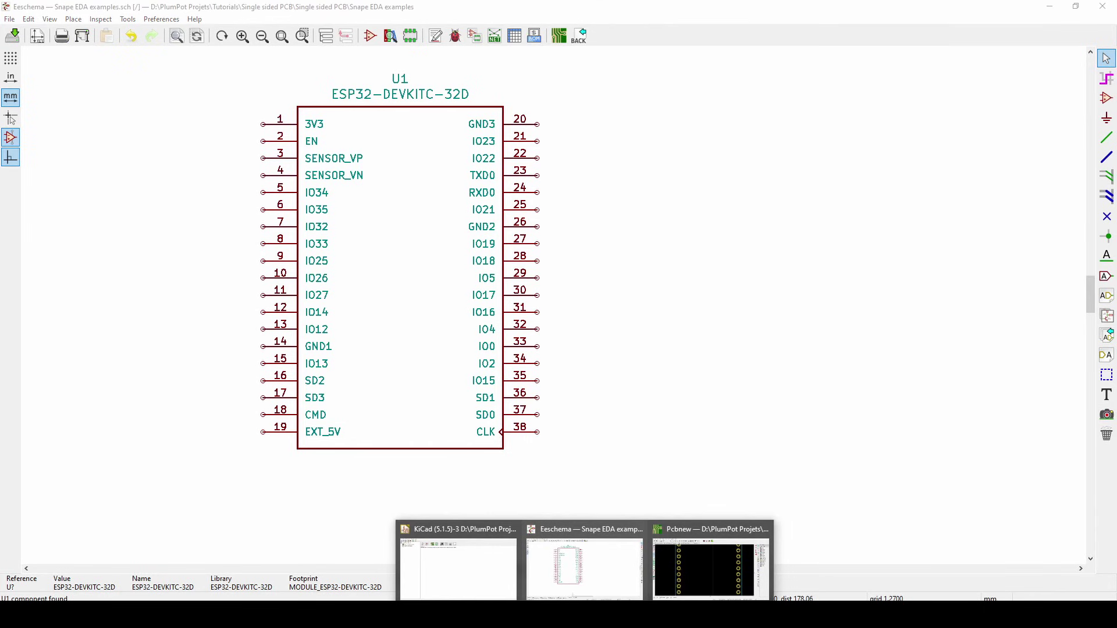
{"action": "left_click", "coordinate": [713, 561]}
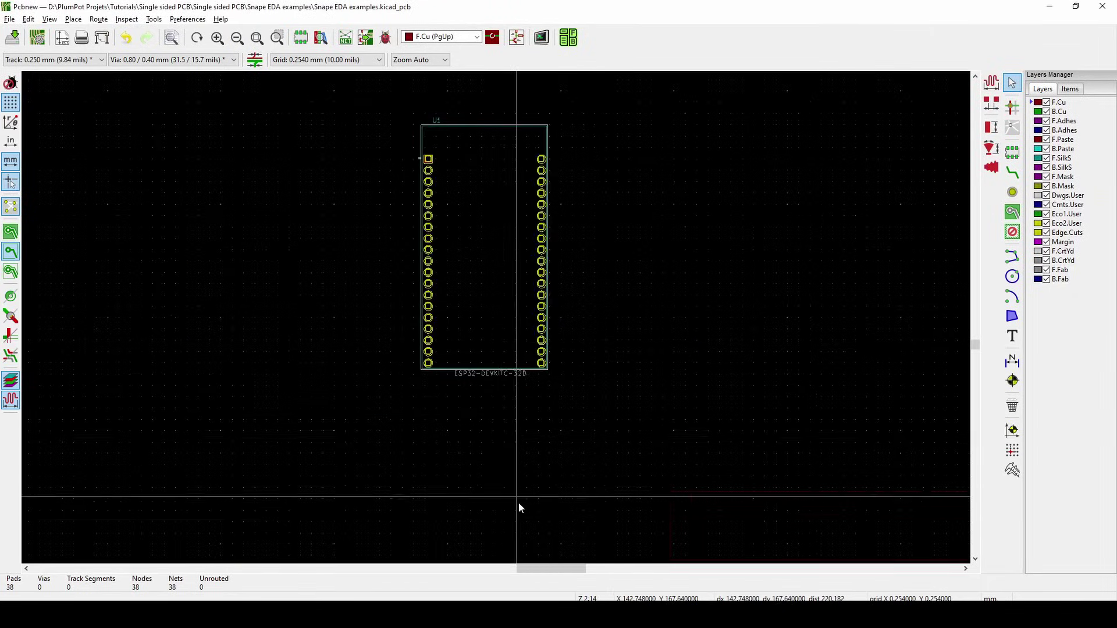
{"action": "mouse_move", "coordinate": [585, 611]}
{"action": "left_click", "coordinate": [583, 561]}
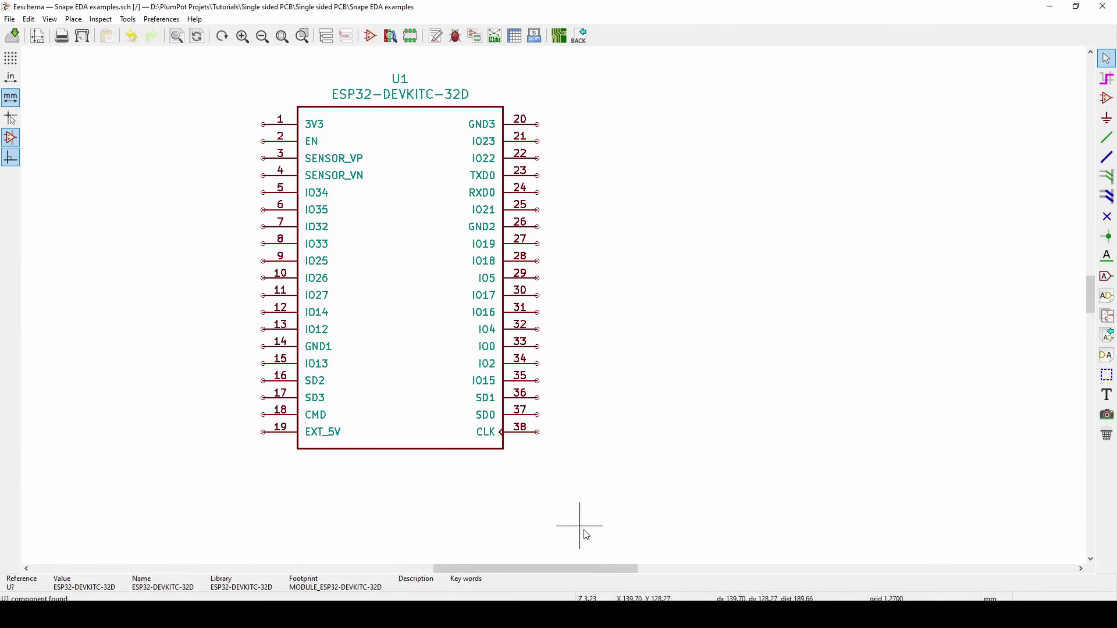